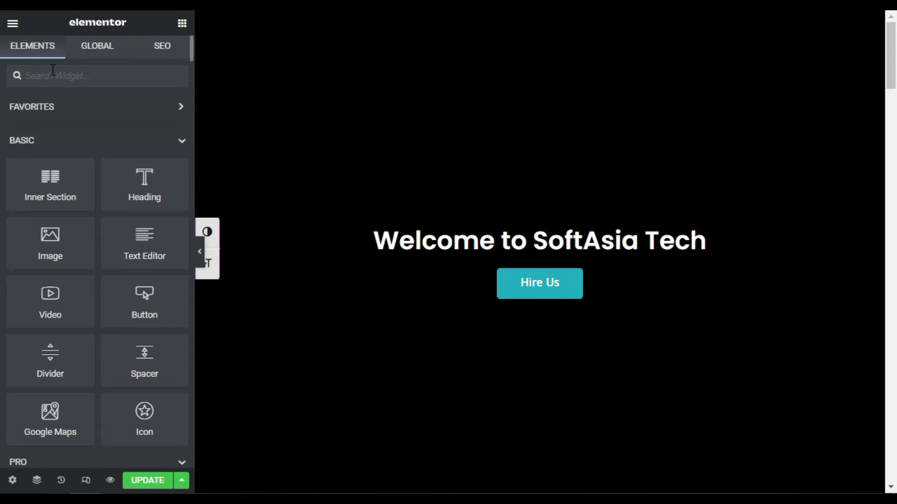
Add a Text Path widget above the welcome heading and colour its text #FFFFFF.
type("text path")
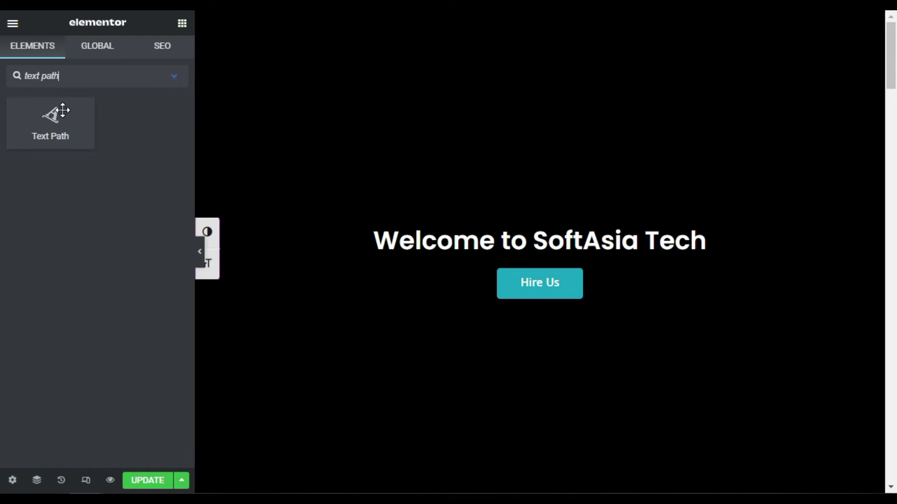
left_click_drag(63, 111, 547, 224)
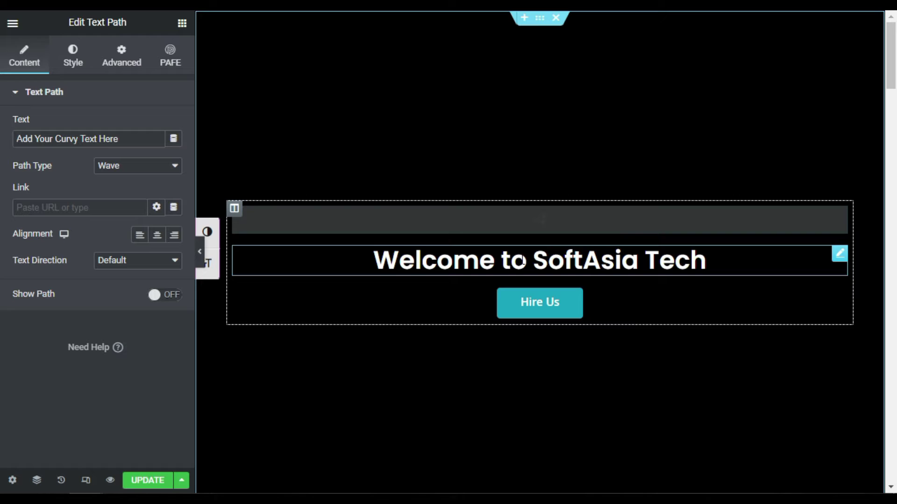
left_click(134, 168)
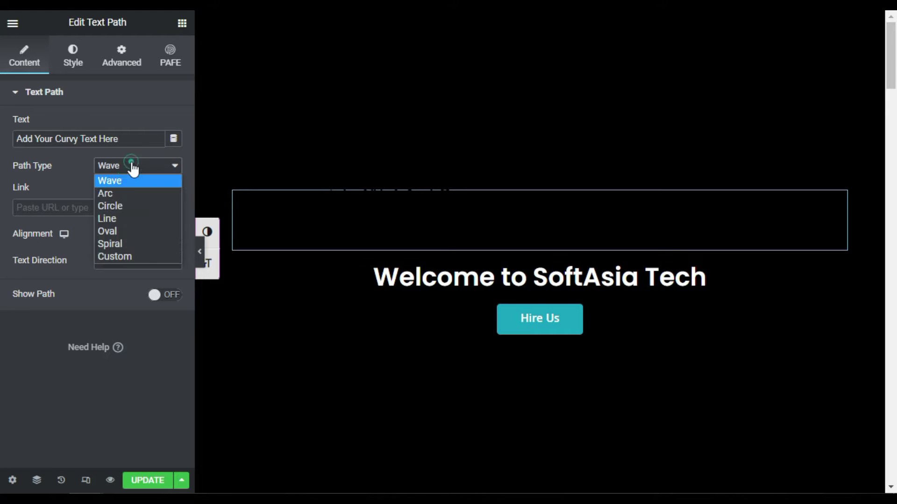
left_click(72, 55)
left_click(171, 390)
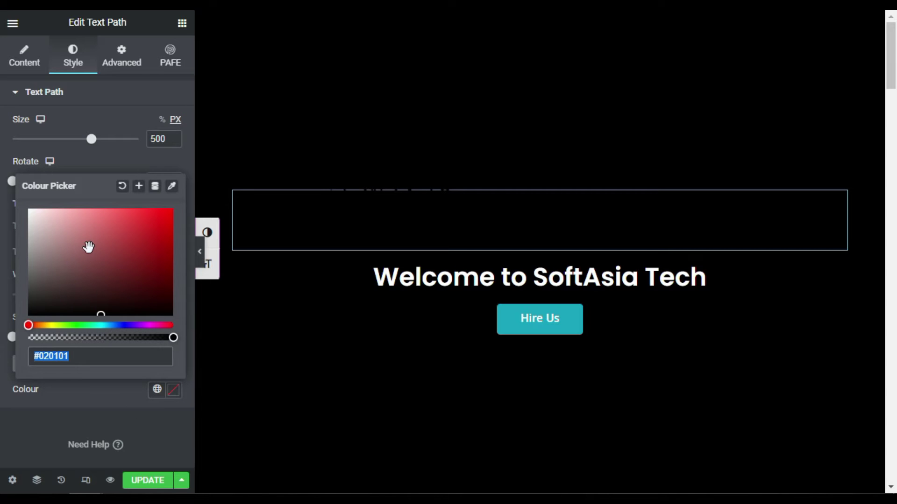
left_click_drag(89, 246, 4, 198)
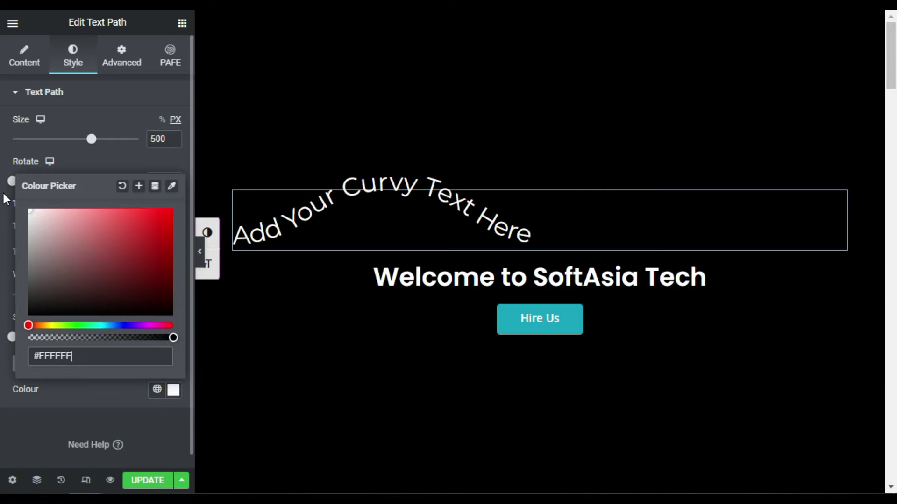
Set the text path's Path Type to Circle with centre alignment.
left_click(75, 156)
left_click(26, 58)
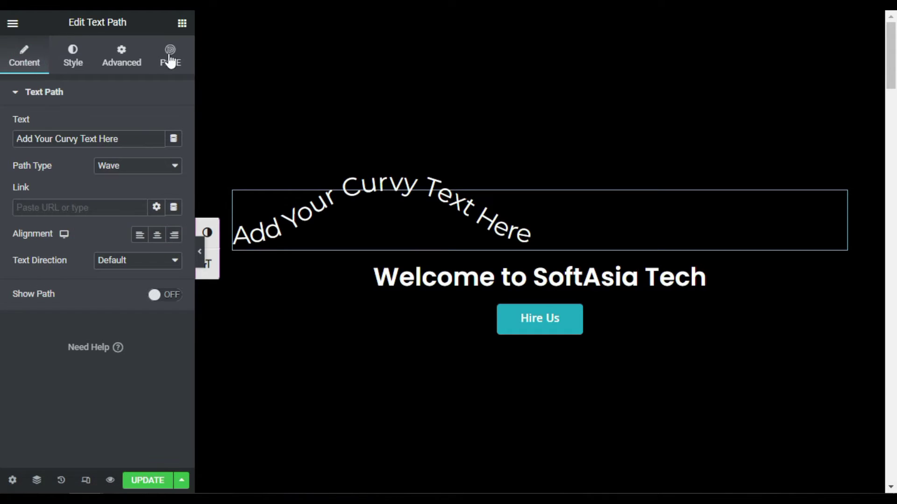
left_click(120, 172)
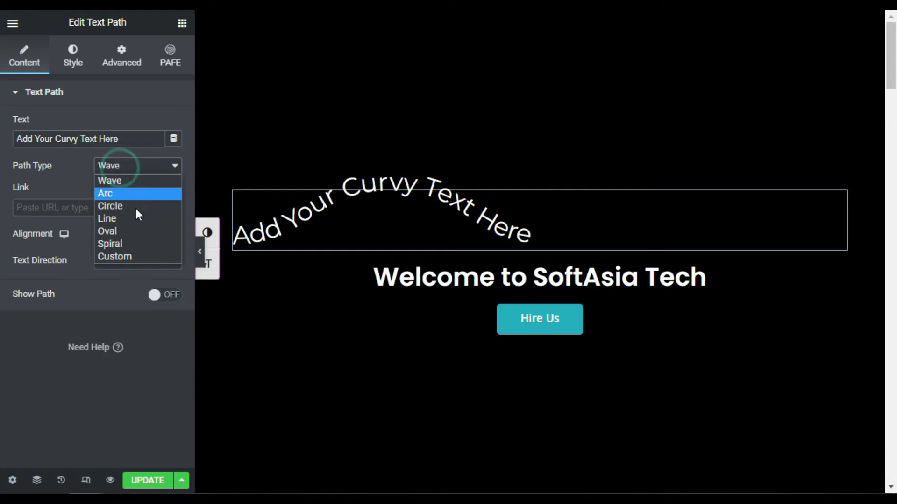
left_click(135, 206)
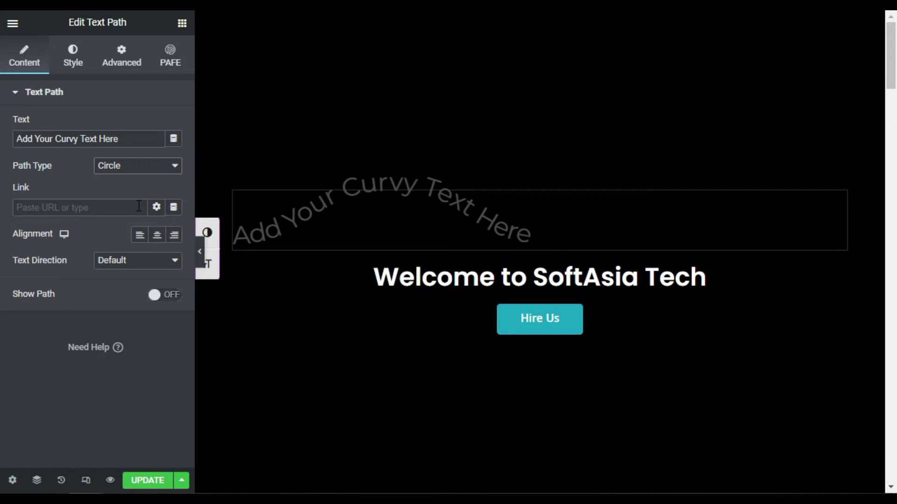
left_click(106, 228)
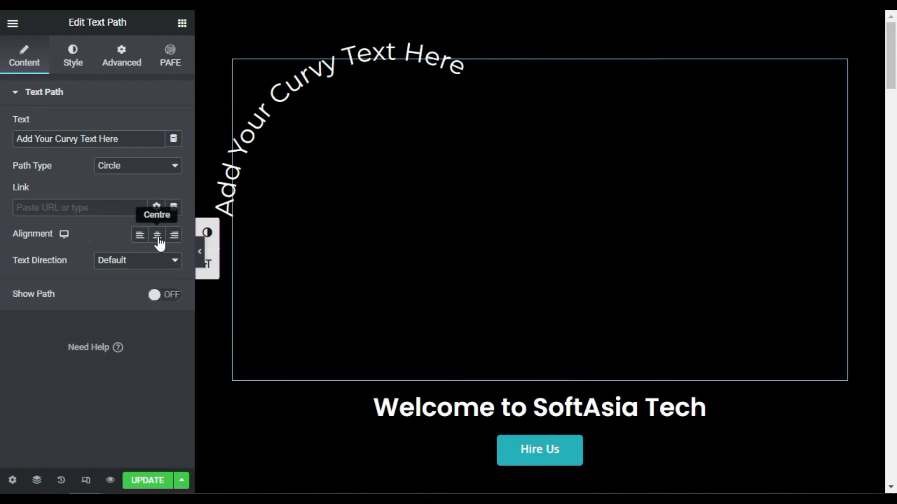
left_click(158, 238)
Replace the placeholder text with 'The SoftAsia Tech - A Leading IT Company'.
triple_click(128, 138)
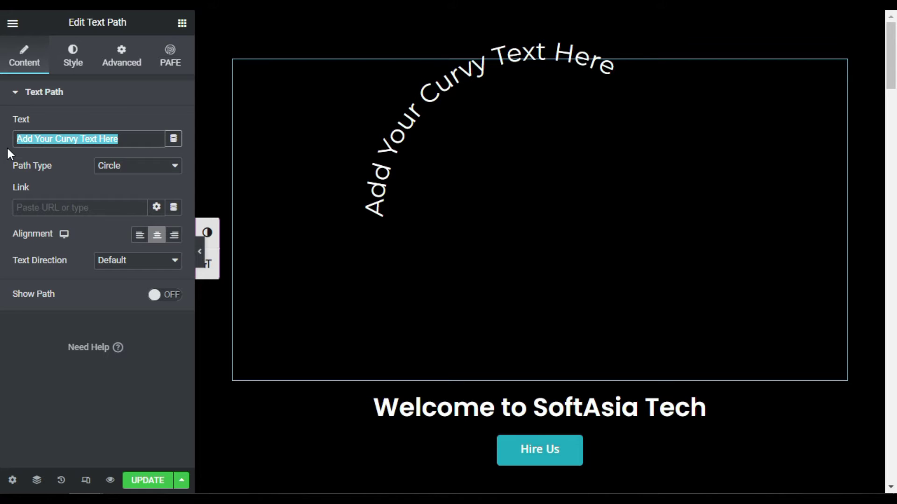
type("The Si")
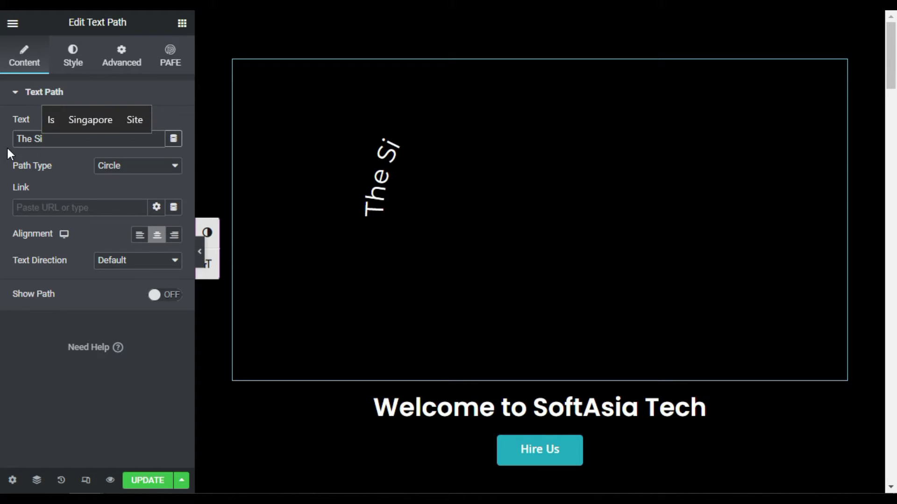
key("BackSpace")
type("oftAsia")
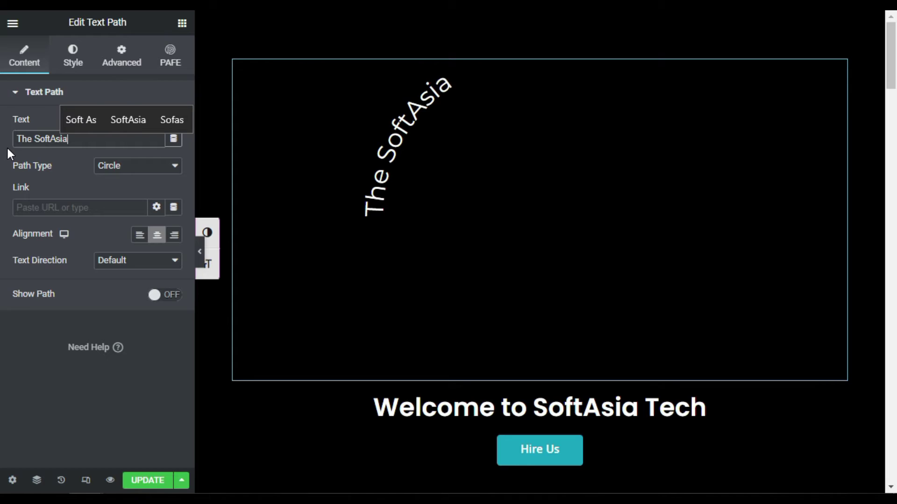
type(" Tech")
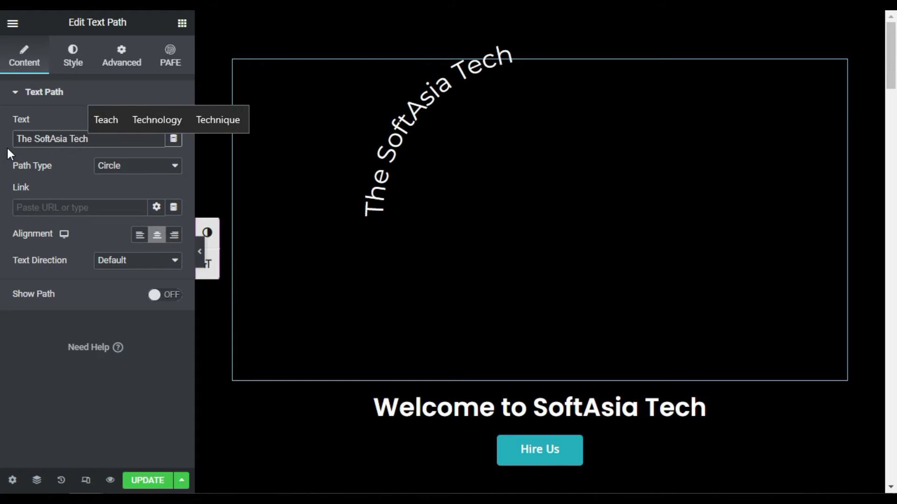
type(" -")
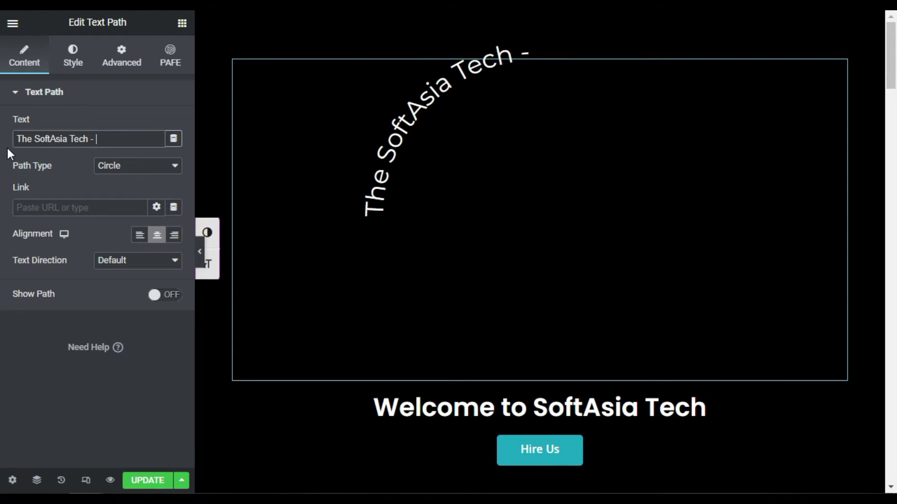
type(" A L")
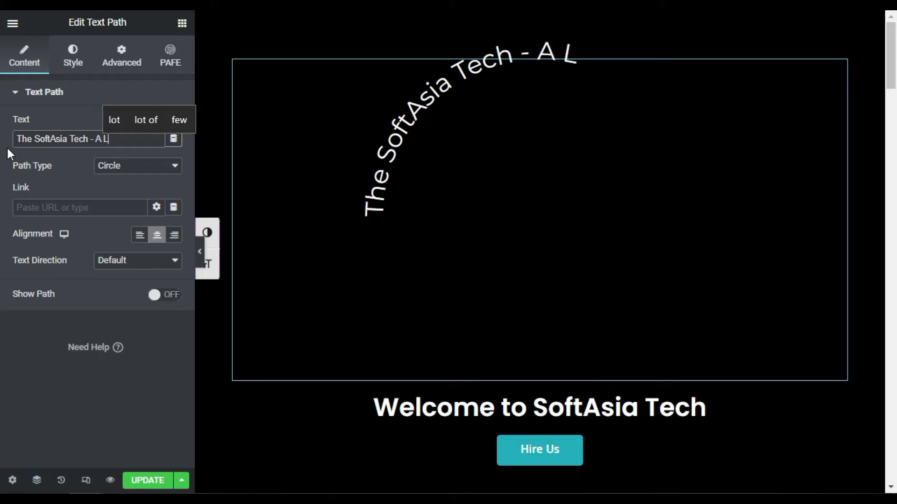
type("eading IT ")
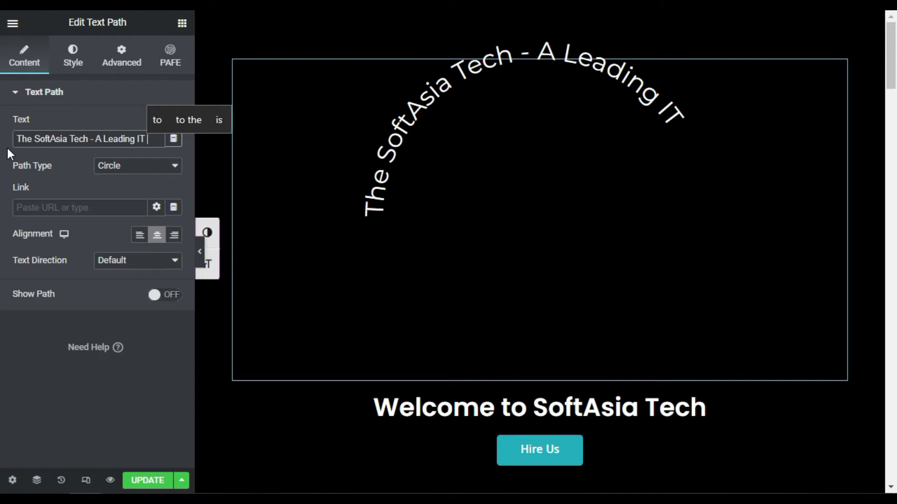
type("Company")
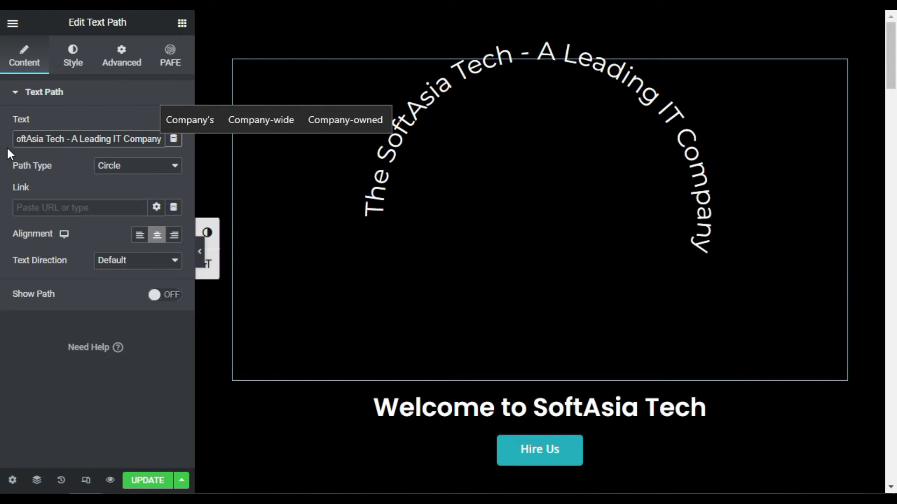
Set the circular text path's Size to 200 px in the Style settings.
left_click(83, 55)
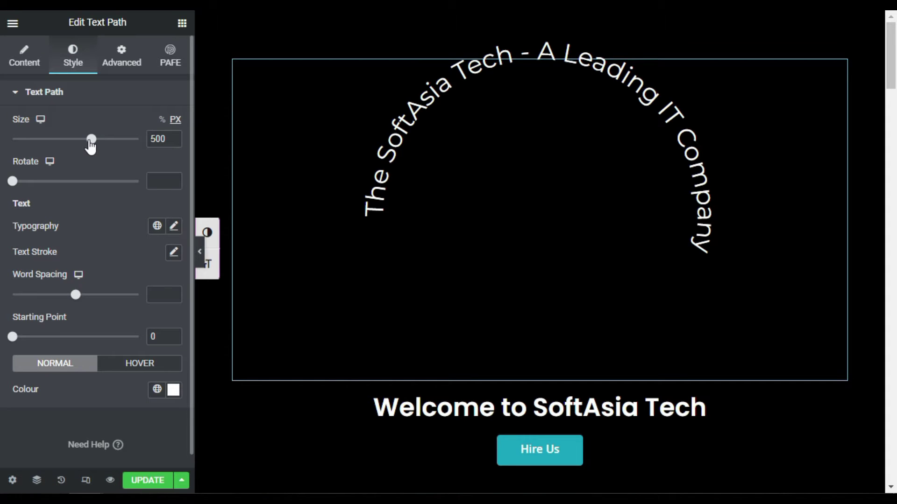
left_click_drag(90, 143, 55, 151)
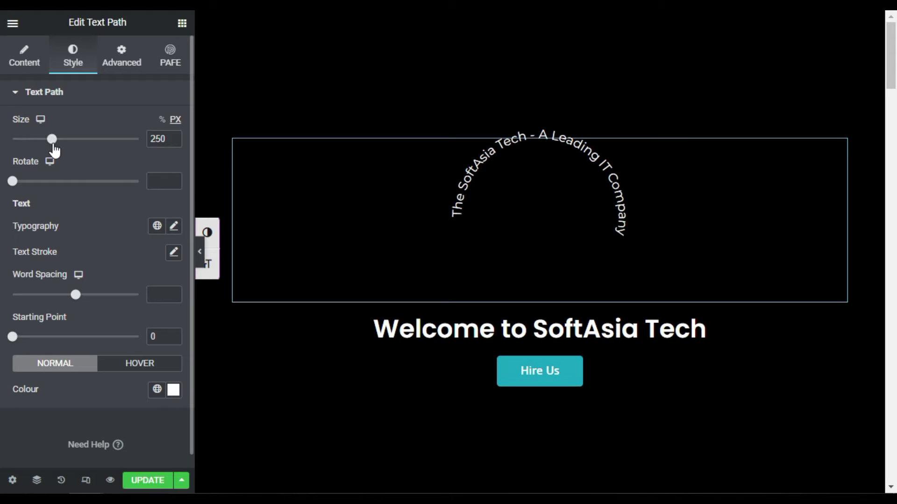
left_click(153, 139)
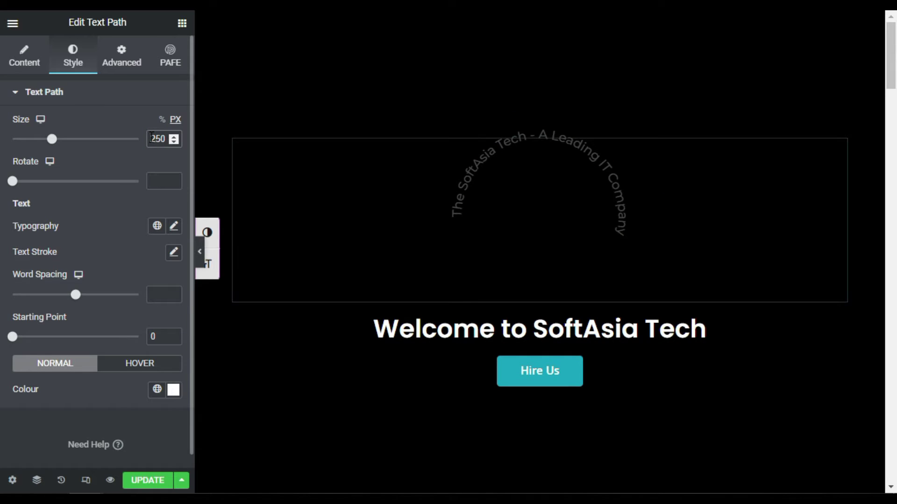
double_click(159, 140)
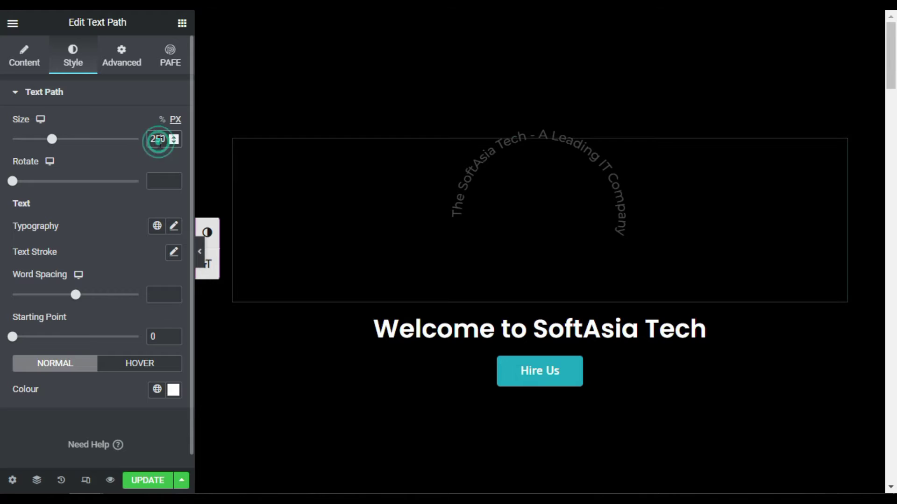
type("200")
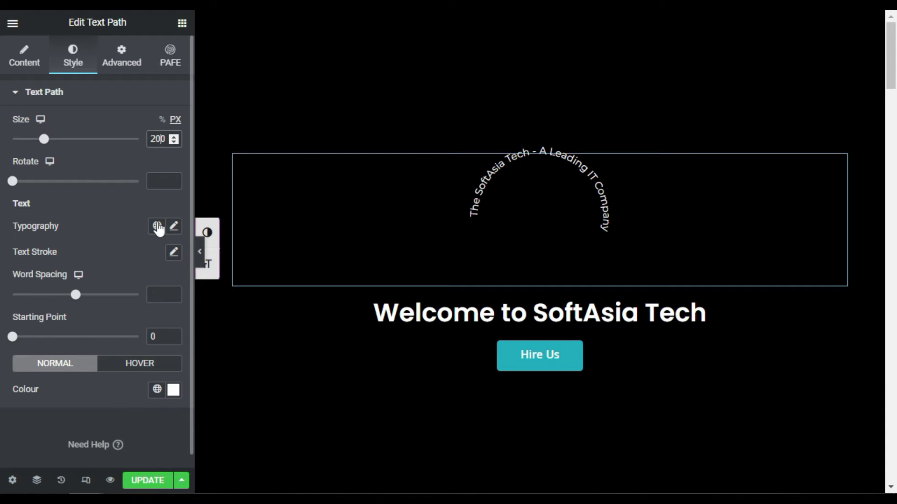
Set the circular text's typography font family to Poppins.
left_click(173, 227)
left_click(125, 287)
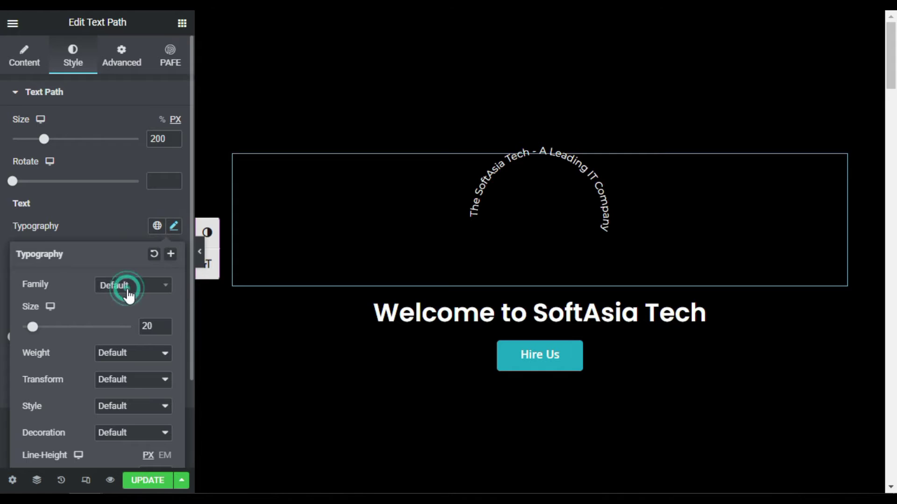
left_click(128, 306)
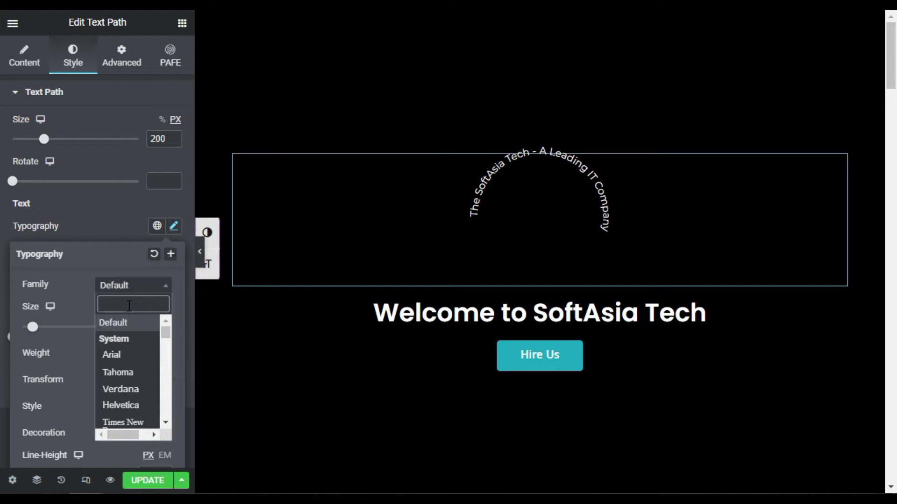
type("popp")
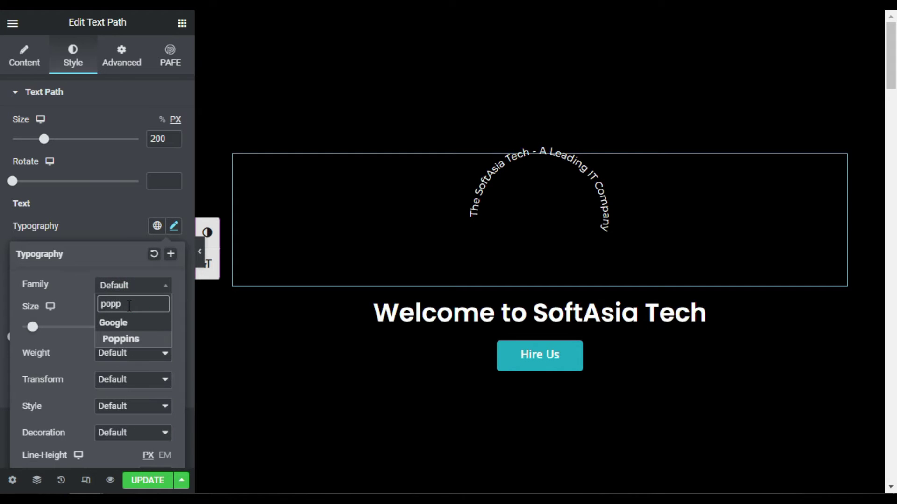
left_click(121, 339)
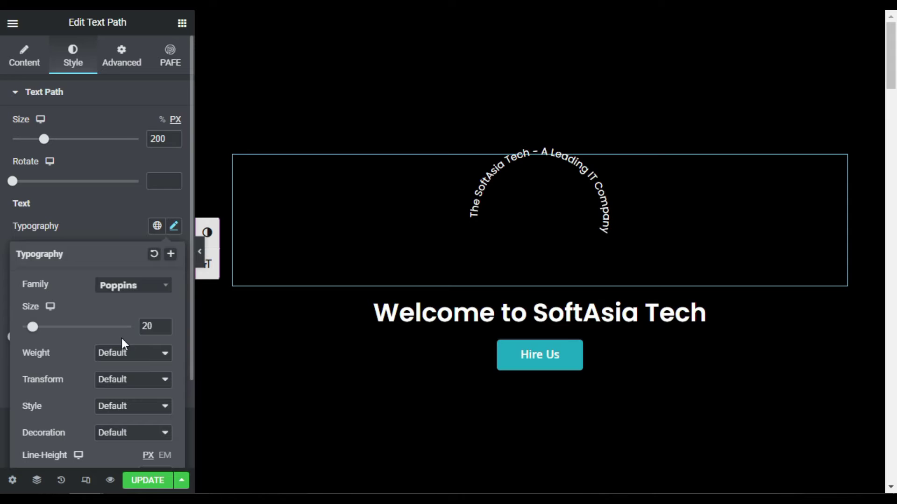
Append a trailing '-' after 'Company' in the text field.
left_click(25, 65)
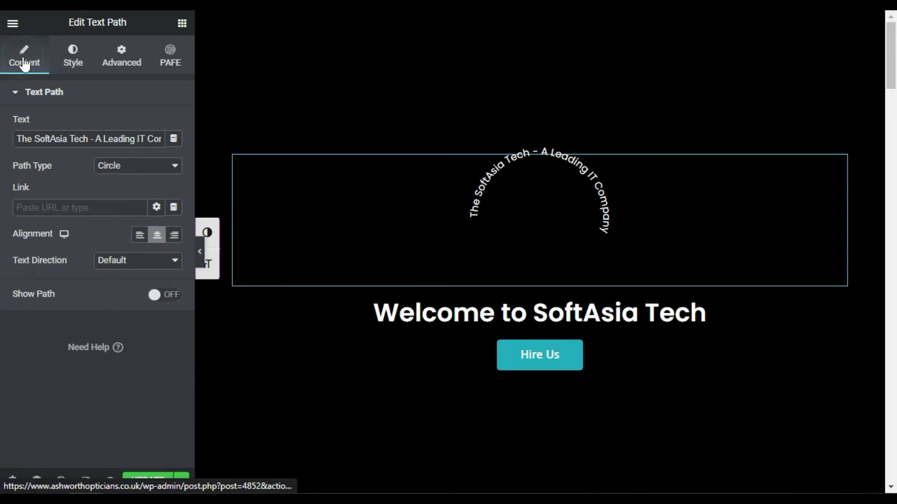
double_click(151, 138)
left_click(159, 139)
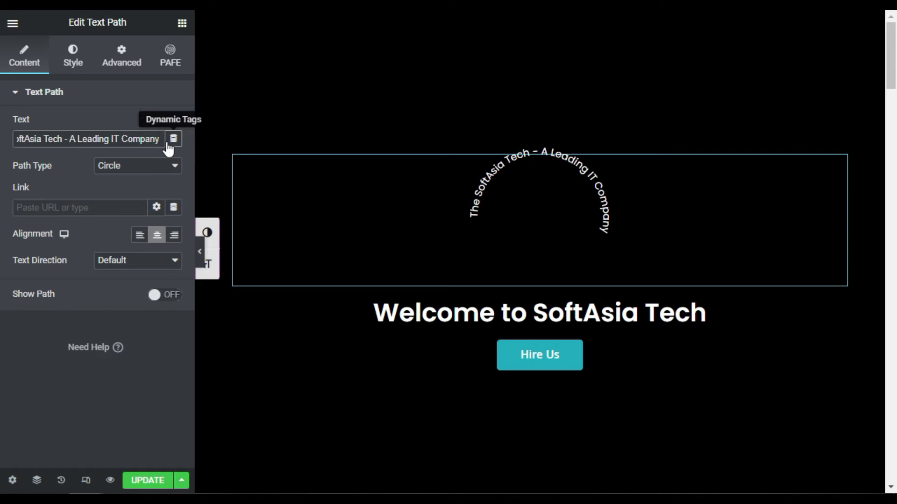
type("-")
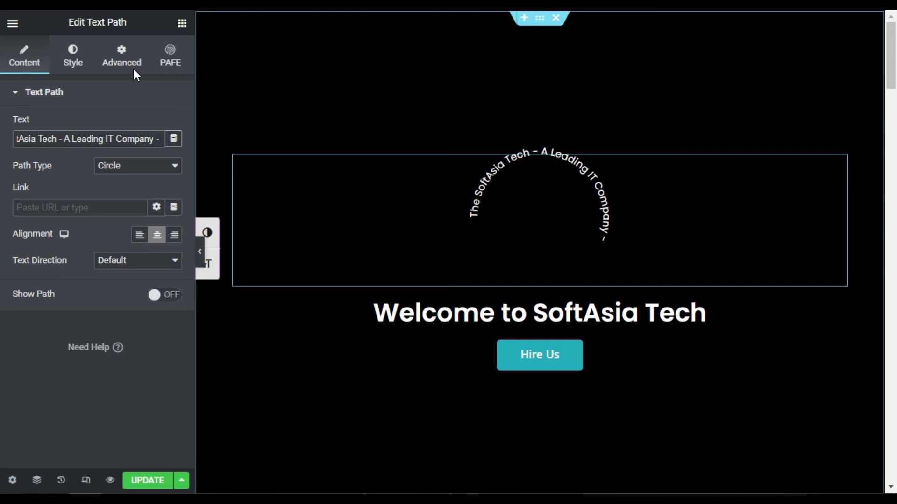
Keep the typography font size at 20 and raise letter spacing to 8.
left_click(73, 58)
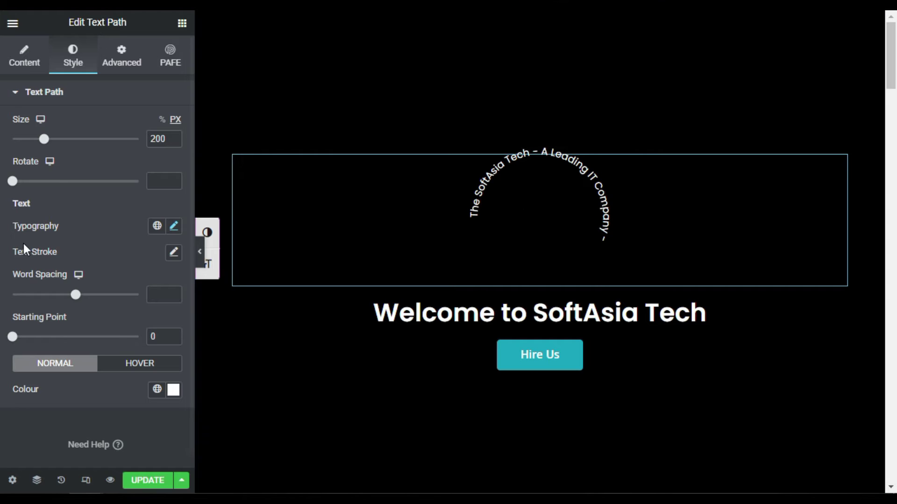
left_click(173, 226)
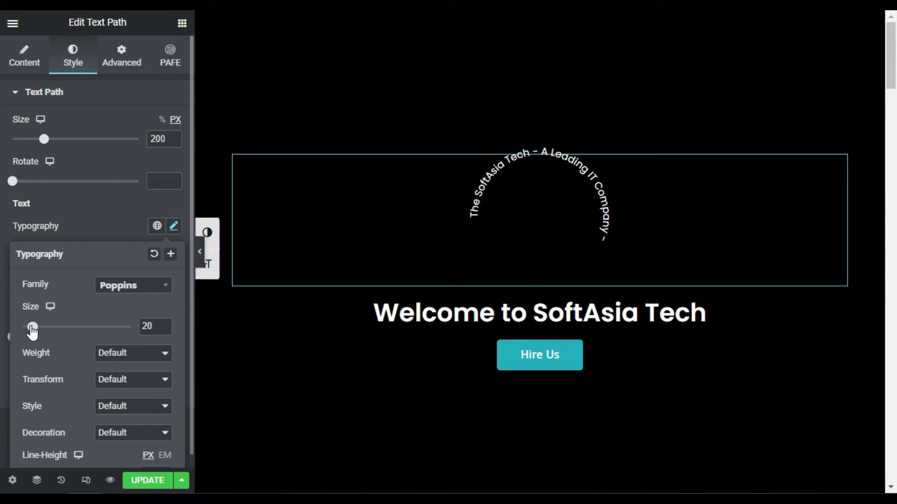
mouse_move(32, 330)
left_mouse_down()
mouse_move(49, 333)
mouse_move(37, 334)
left_mouse_up()
left_click_drag(147, 327, 151, 327)
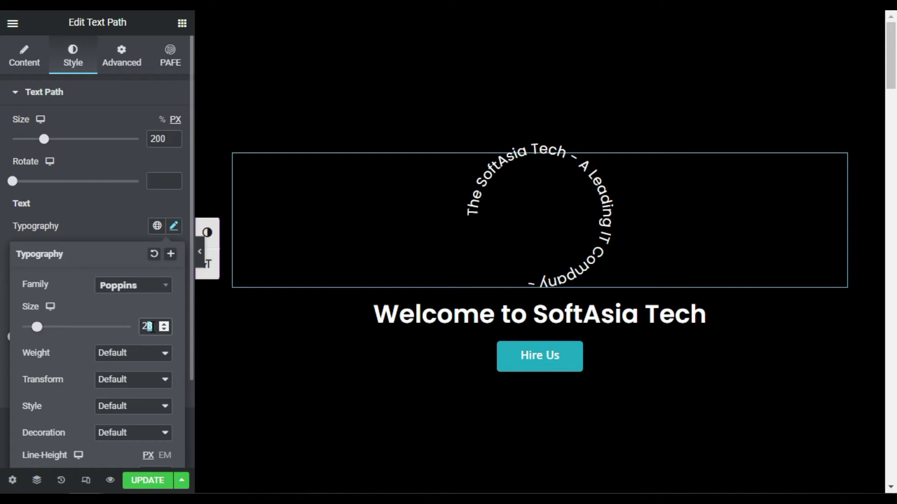
type("0")
scroll(62, 390, "down", 2)
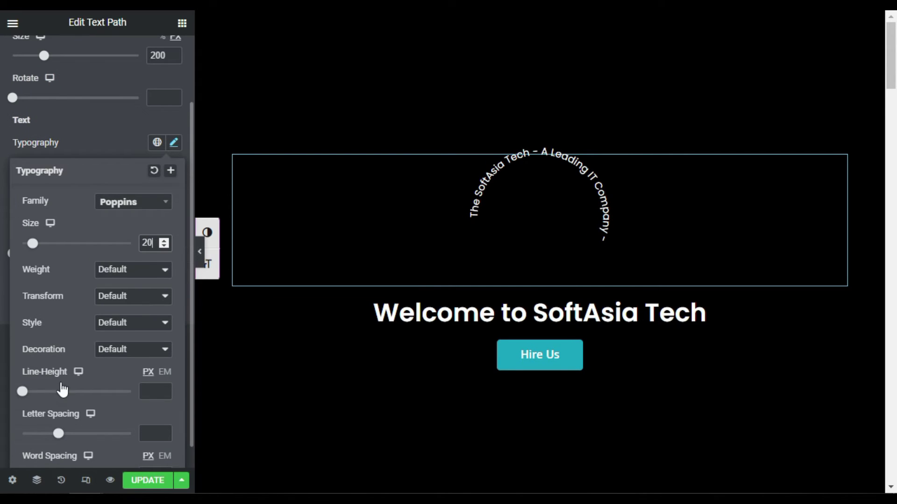
left_click_drag(63, 436, 117, 434)
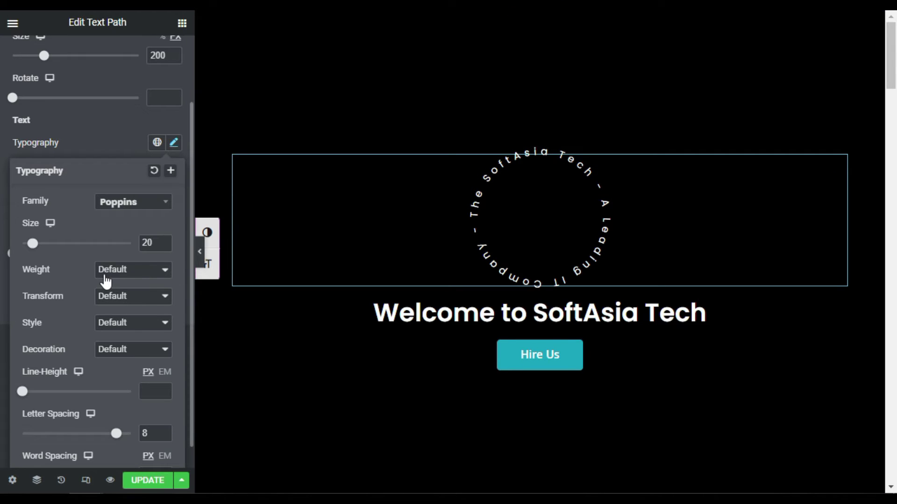
Change the circular text colour from white to aqua green #00FFDF.
scroll(106, 280, "down", 1)
left_click(90, 115)
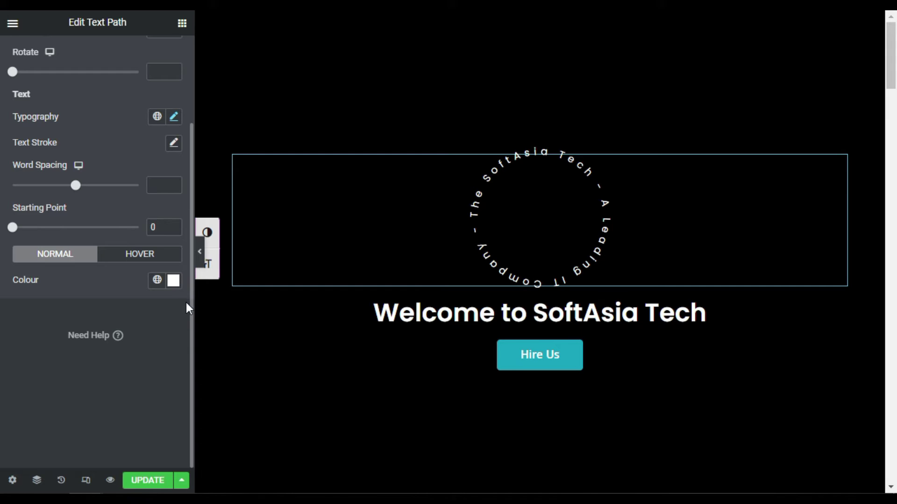
left_click(175, 281)
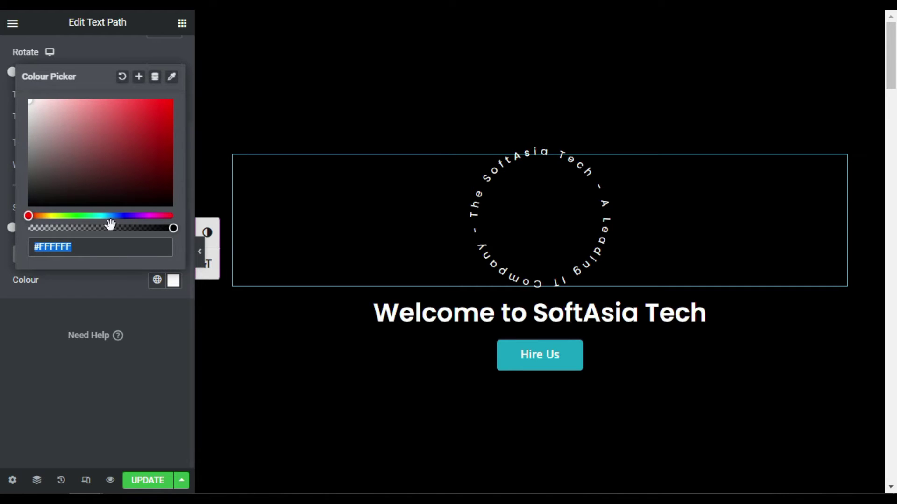
left_click(98, 216)
left_click_drag(128, 132, 172, 196)
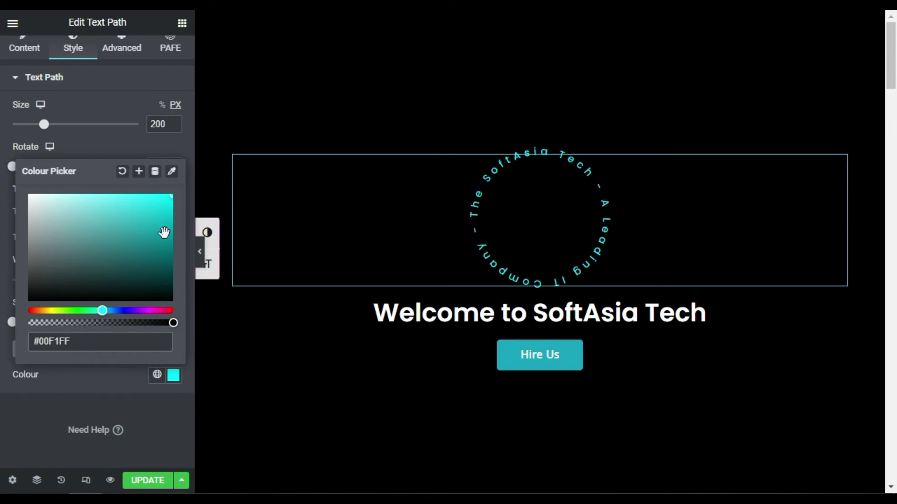
left_click(106, 310)
left_click_drag(107, 311, 98, 310)
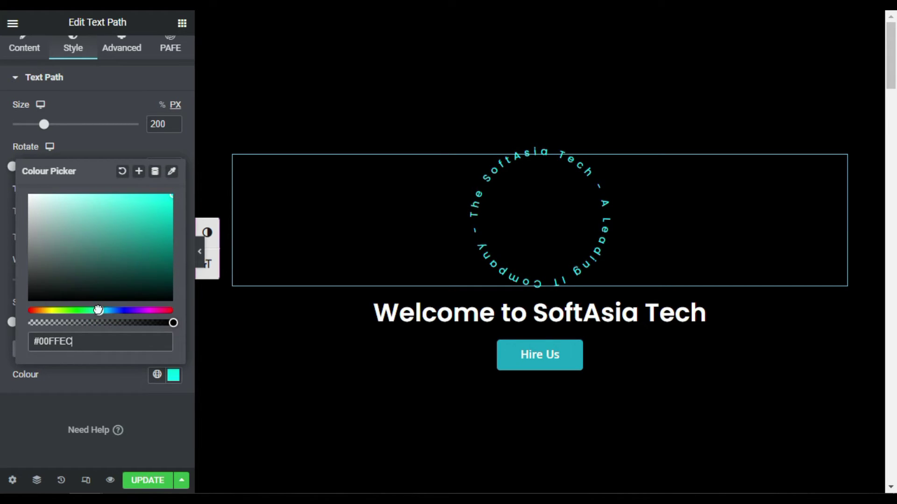
left_click(127, 146)
Set the circular text's font weight to 800.
left_click(172, 213)
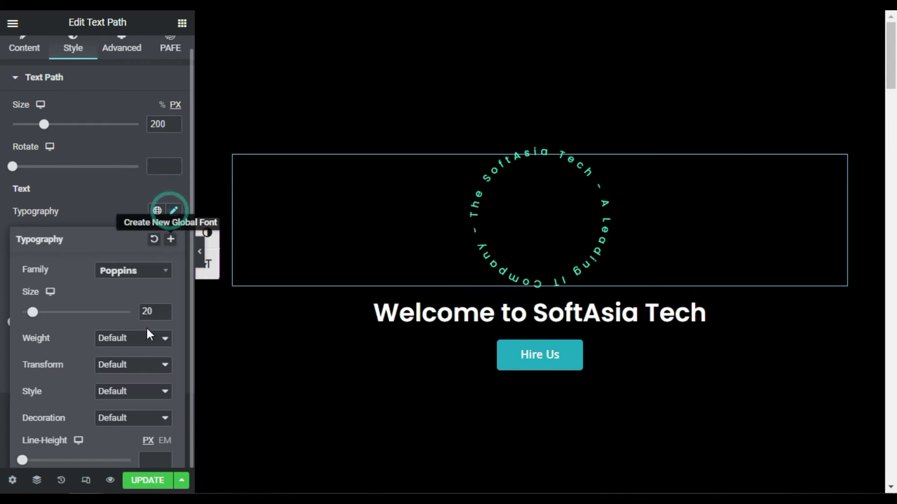
left_click(126, 346)
left_click(128, 274)
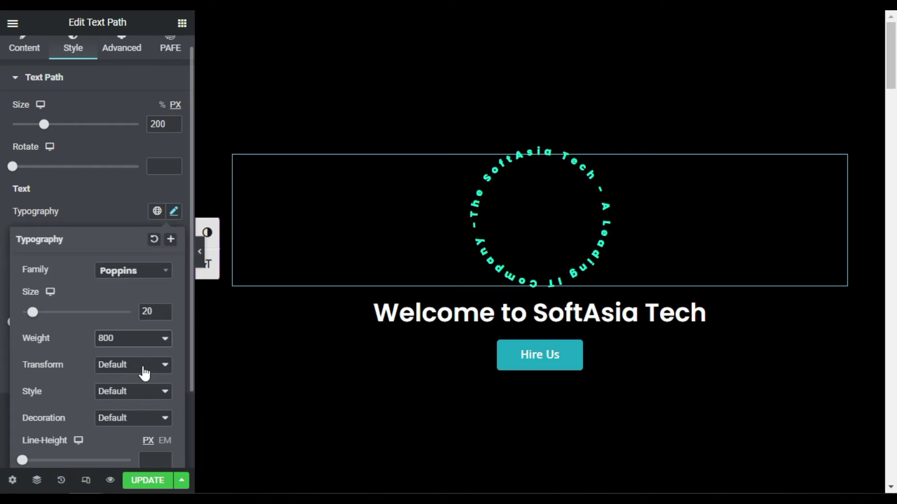
scroll(158, 446, "down", 2)
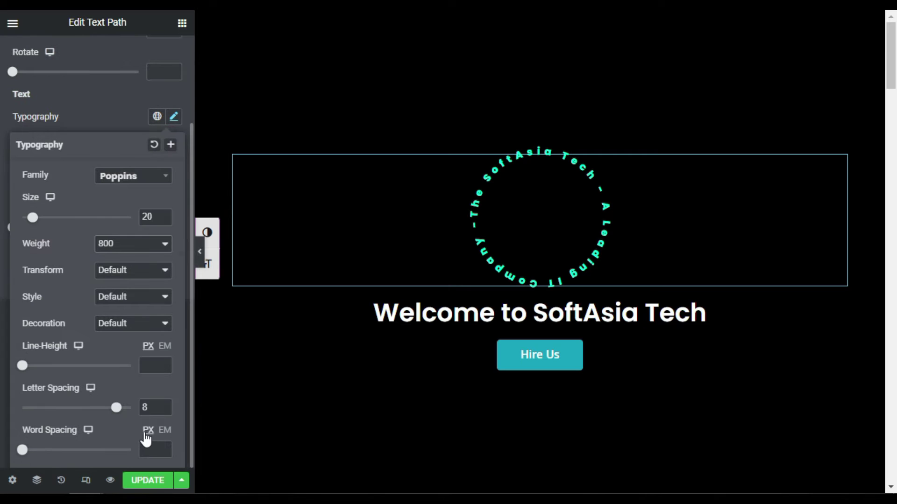
Nudge the letter spacing down and back up to settle on 7.7.
left_click(164, 412)
left_click(164, 412)
left_click(164, 412)
left_click(164, 412)
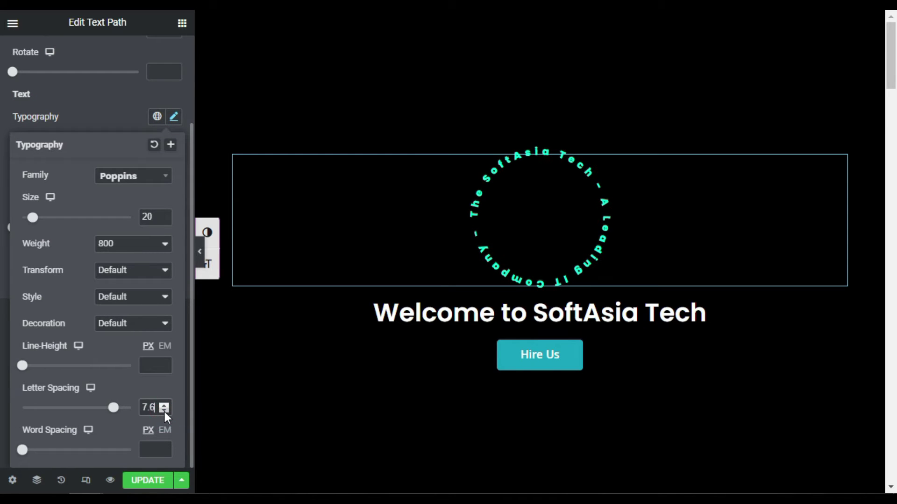
left_click(164, 412)
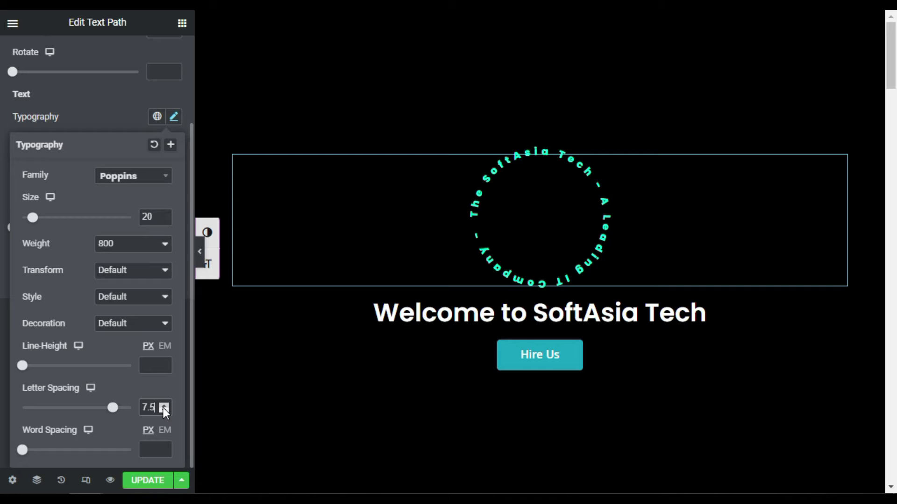
left_click(163, 408)
left_click(164, 408)
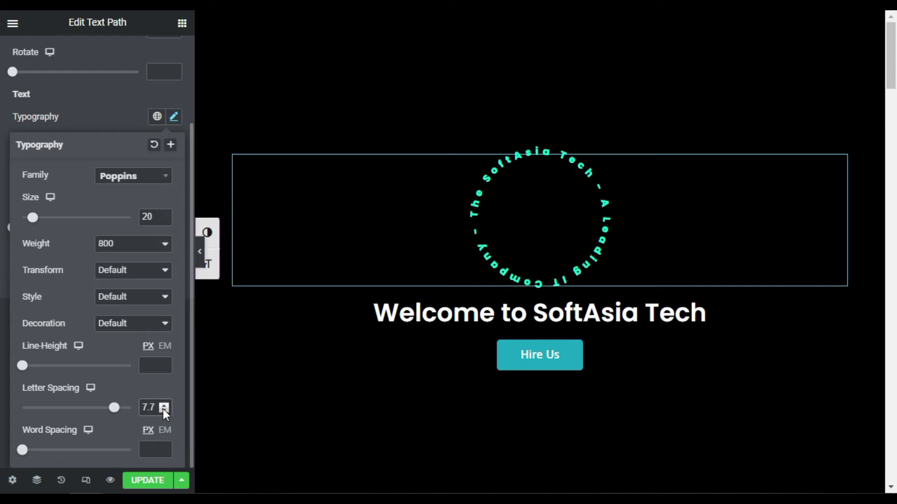
left_click(89, 101)
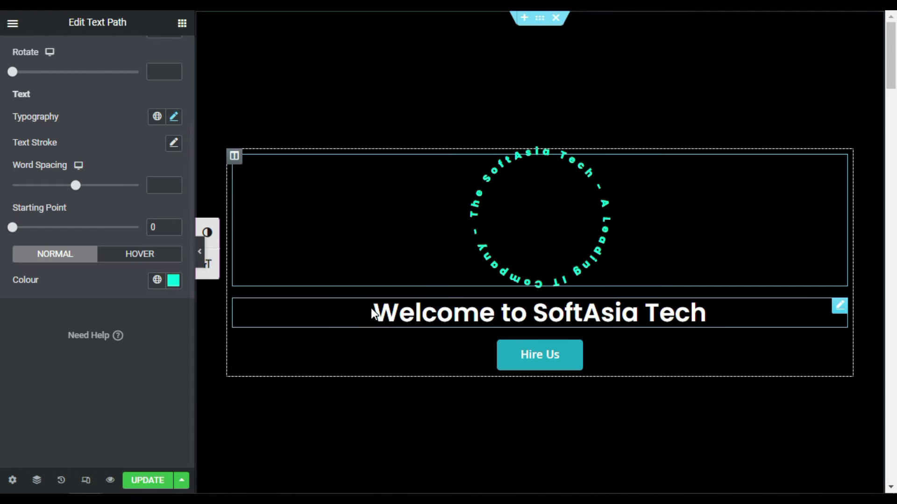
scroll(50, 137, "up", 3)
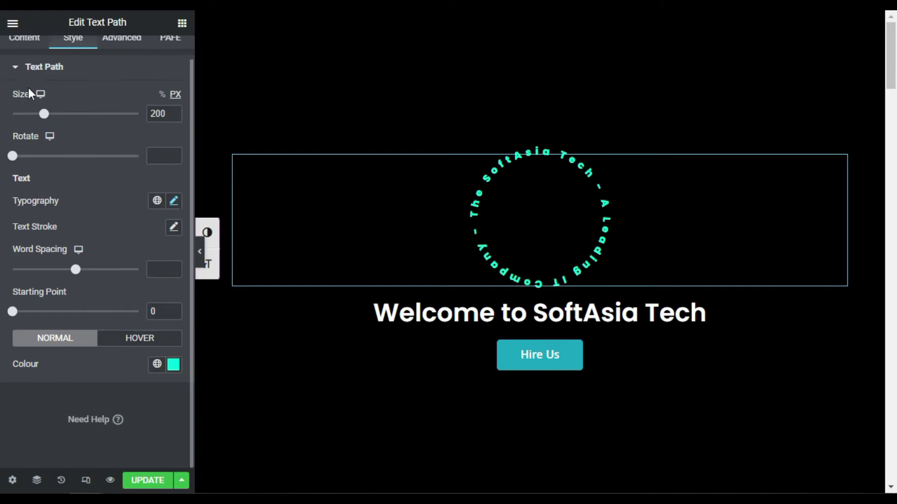
left_click(27, 57)
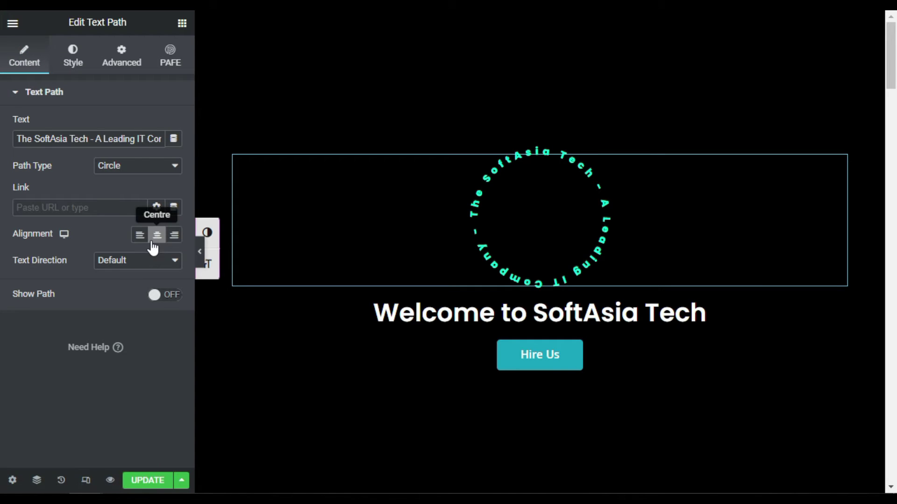
left_click(76, 55)
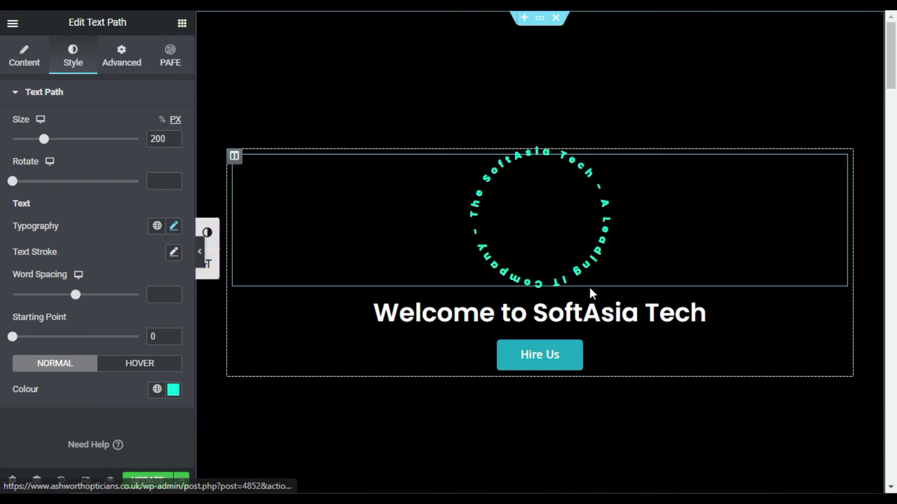
left_click(182, 24)
Add an Image widget below the circular text showing the smiling man's portrait.
left_click_drag(38, 243, 533, 286)
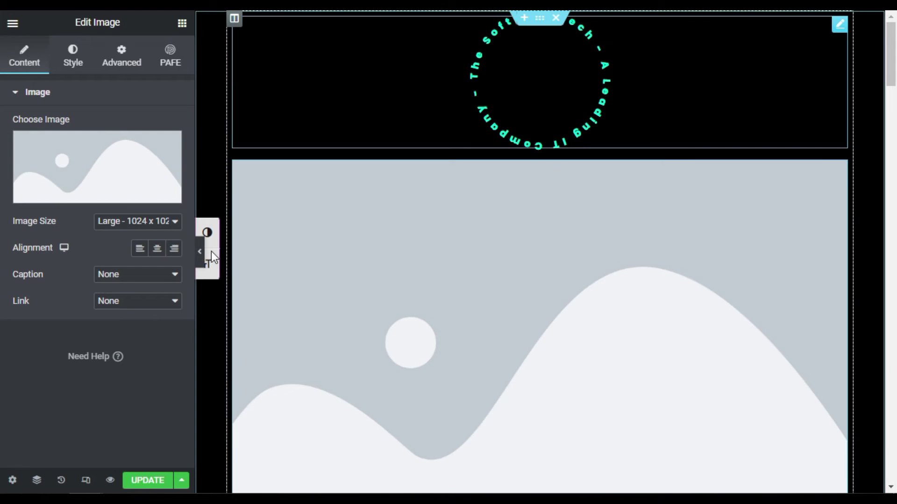
left_click(97, 177)
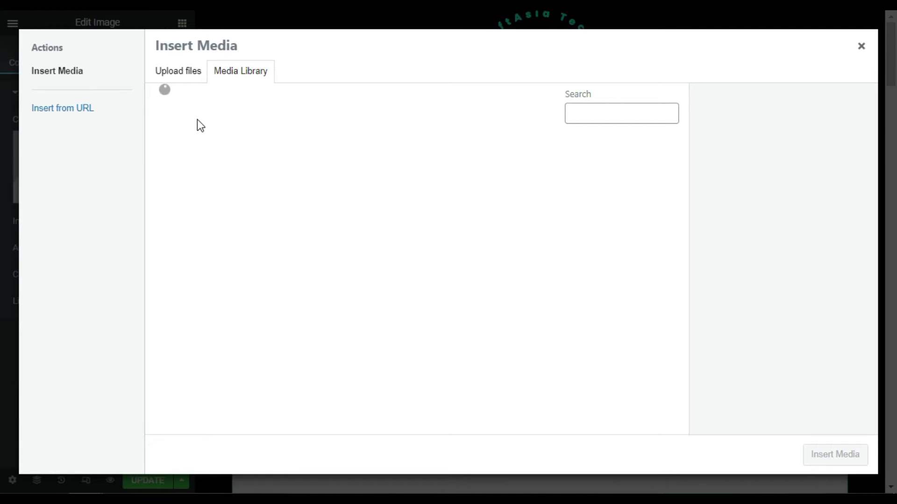
left_click(184, 145)
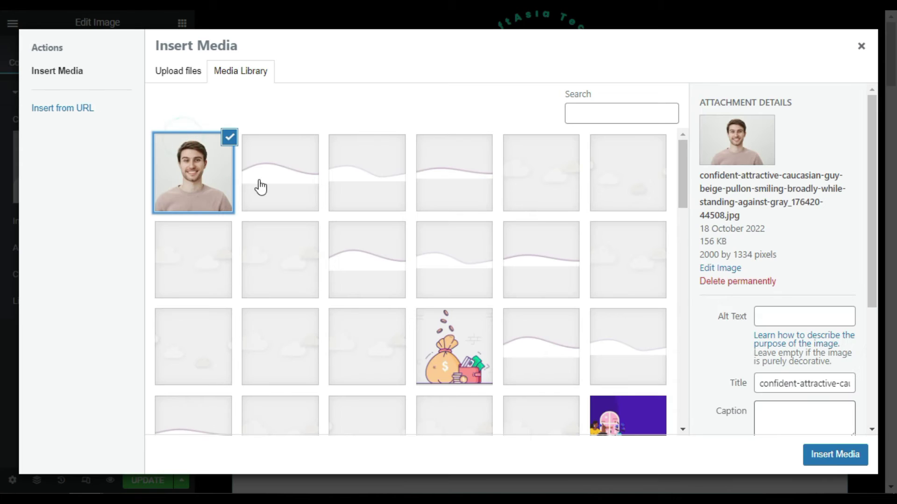
left_click(834, 454)
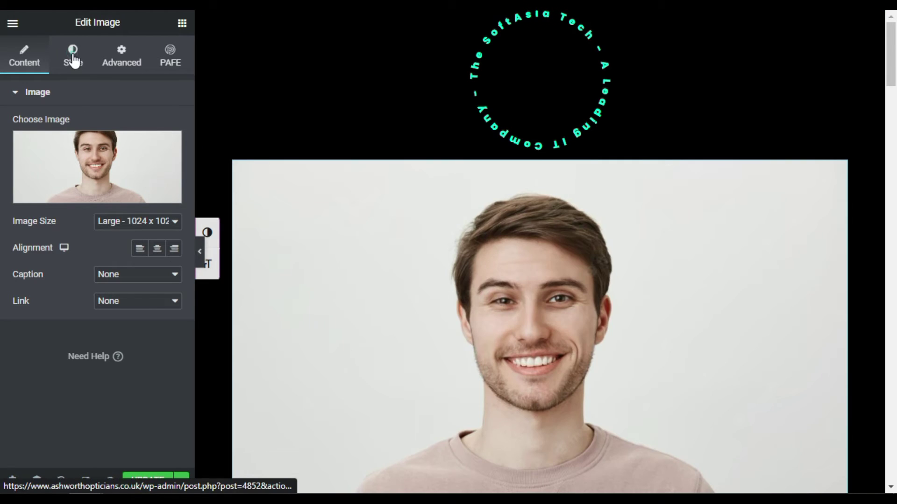
Size the image to 180 × 180 px with Object Fit set to Cover.
left_click(73, 60)
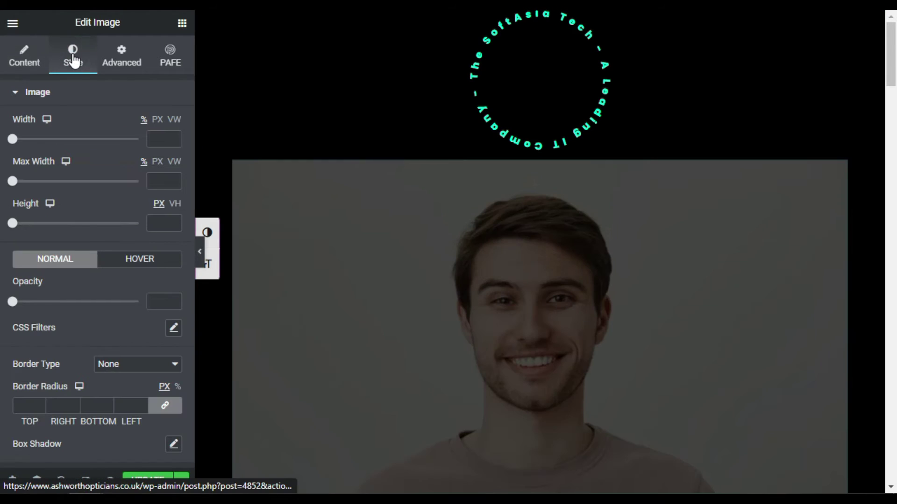
left_click(162, 142)
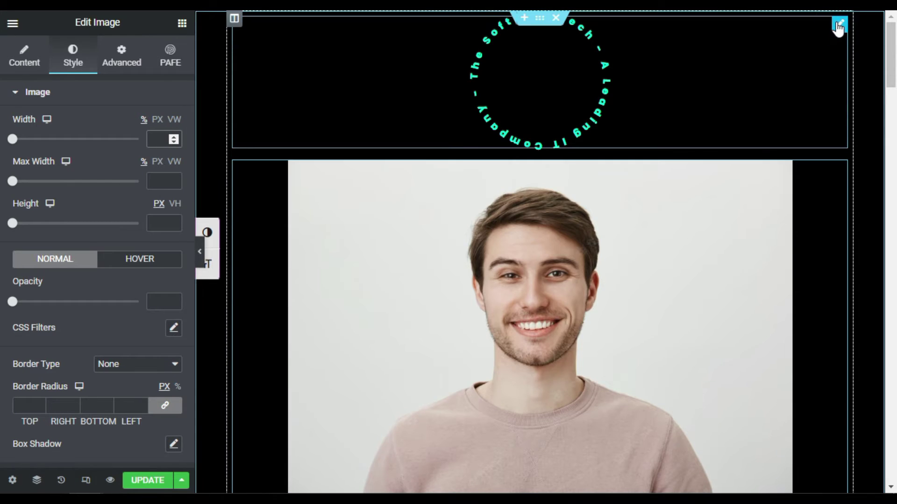
left_click(839, 25)
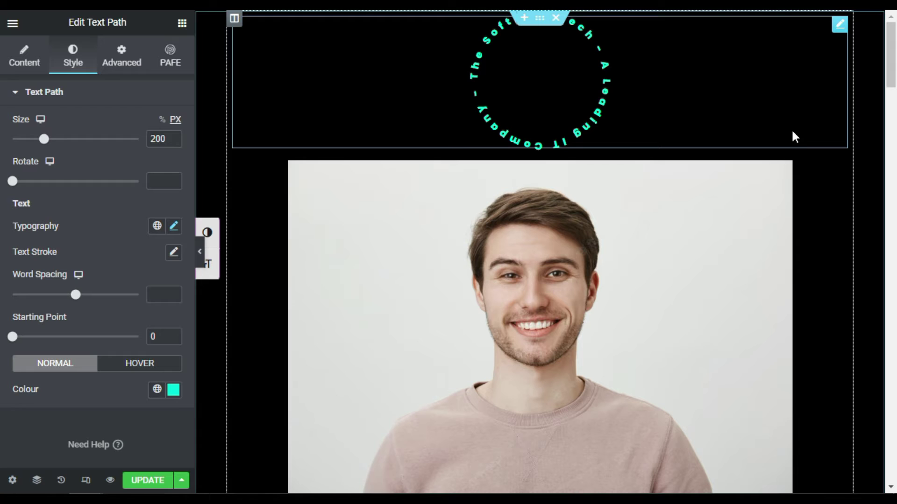
left_click(154, 139)
type("180")
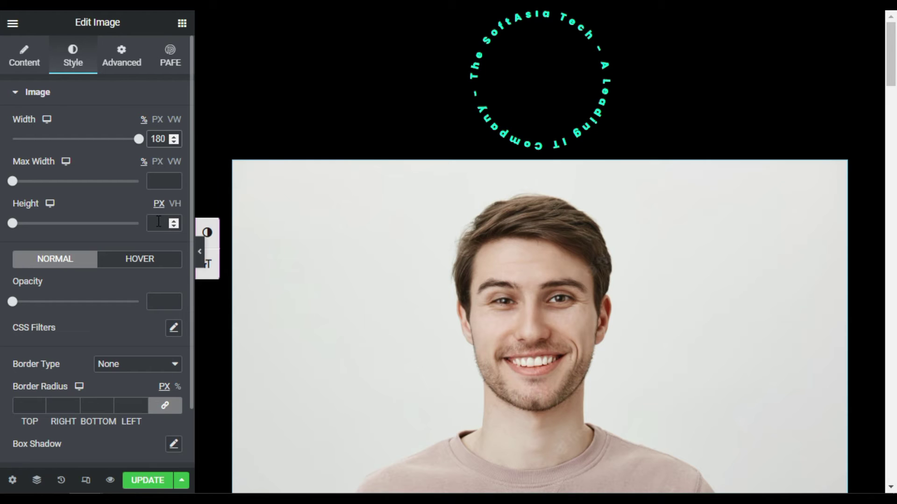
left_click(158, 120)
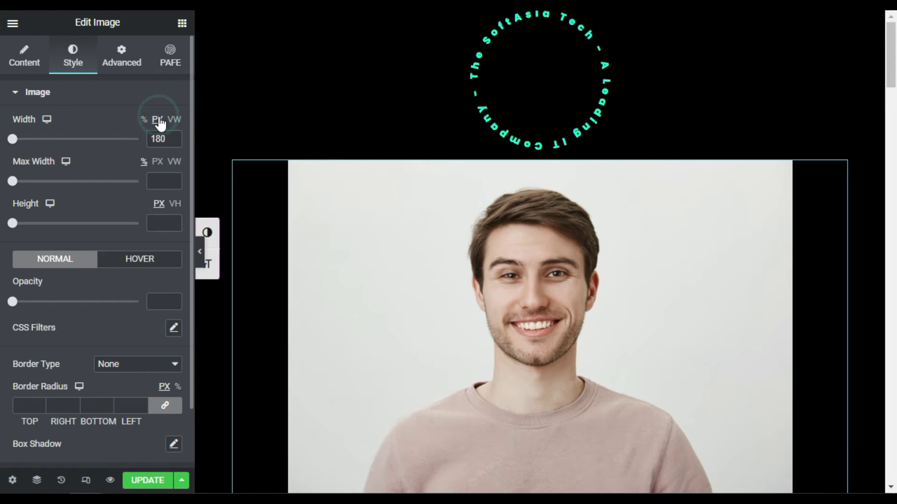
left_click(159, 224)
type("180")
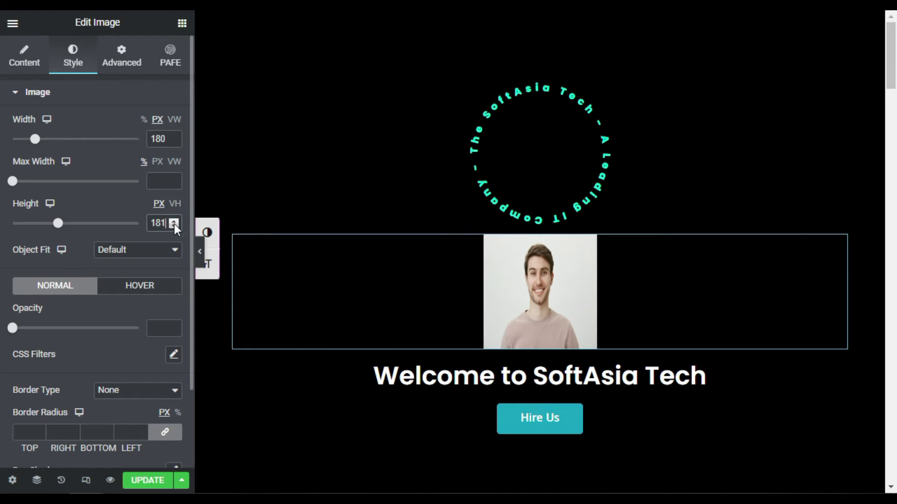
left_click(106, 251)
left_click(128, 290)
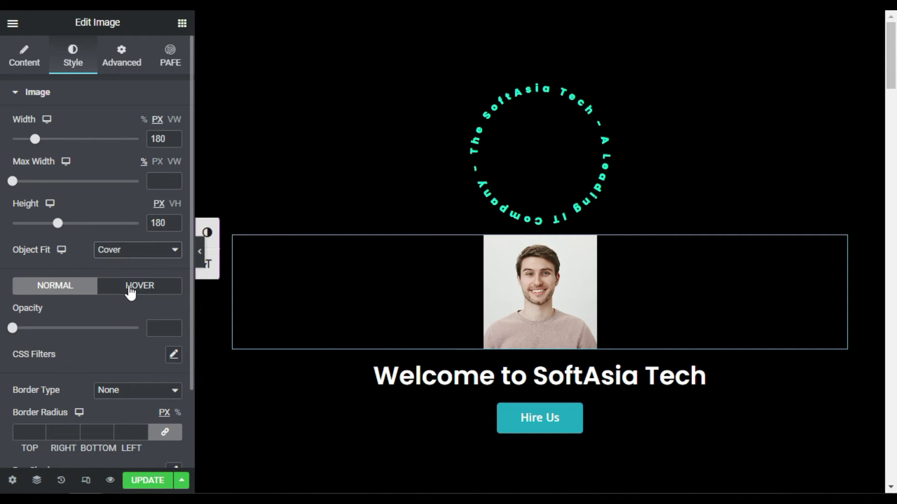
Give the image a top margin of -200 to pull it upward.
left_click(123, 60)
left_click(165, 141)
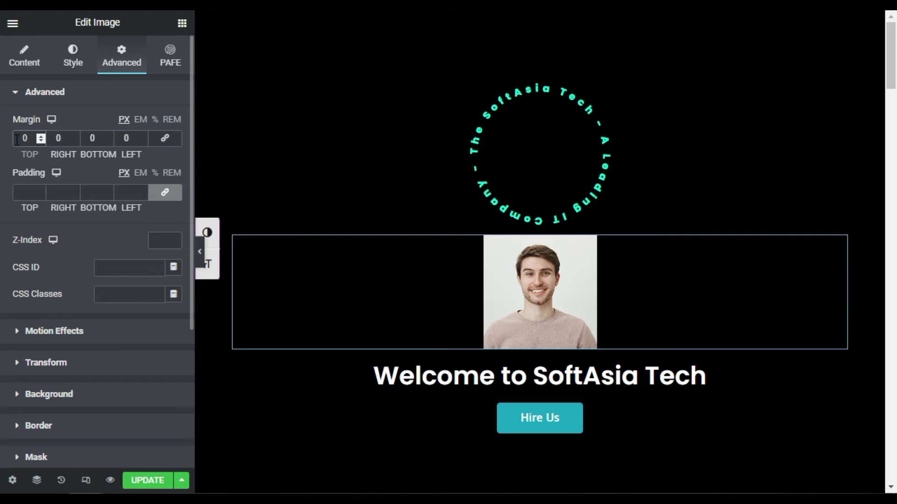
left_click(44, 141)
left_click(44, 141)
left_click(43, 141)
left_click(29, 138)
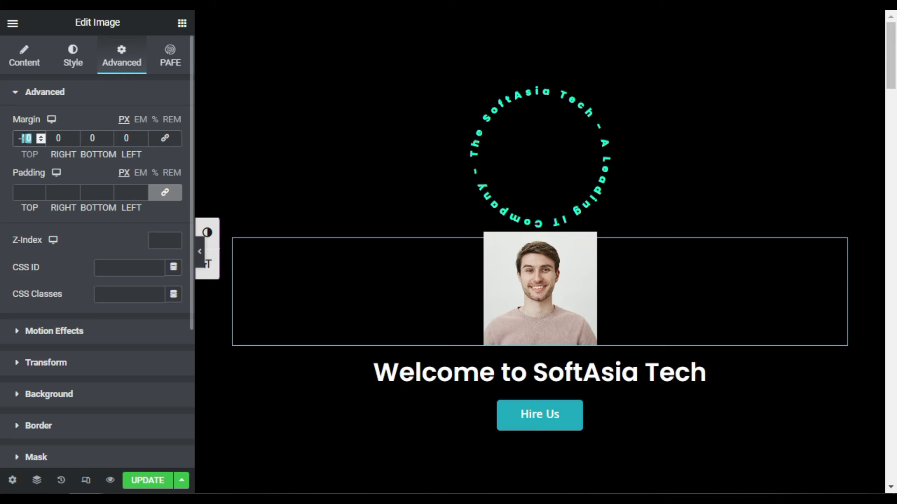
type("200")
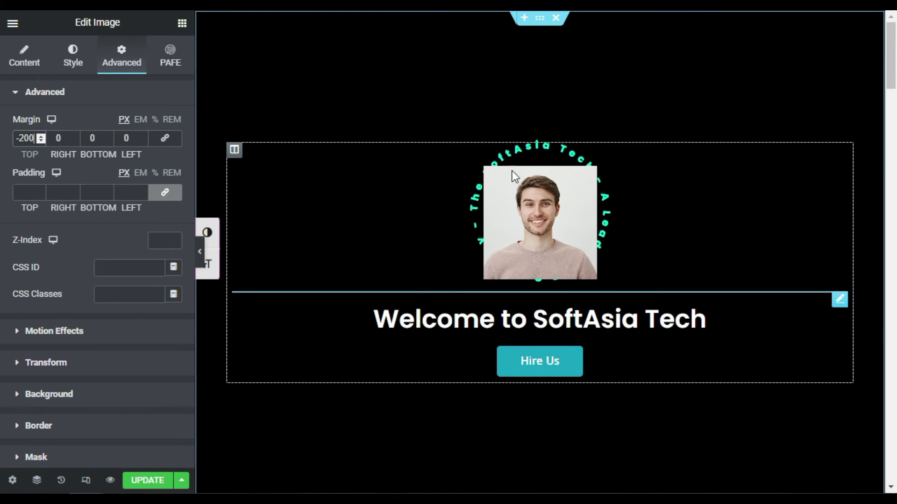
Set the image's border radius to 100 to make it round.
left_click(62, 54)
scroll(110, 365, "down", 2)
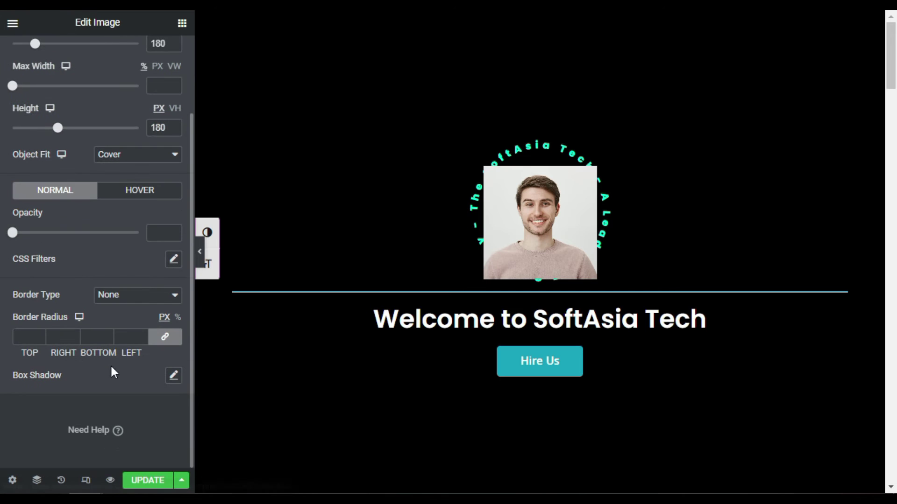
left_click(25, 339)
type("100")
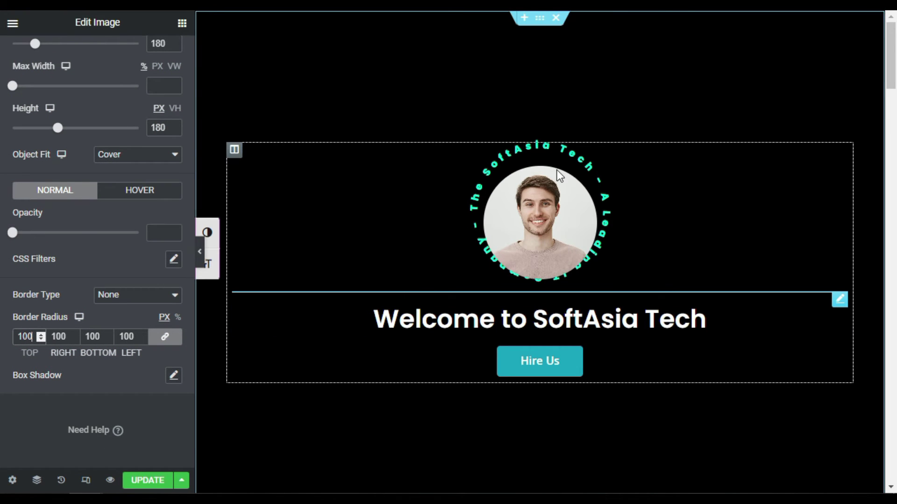
Fine-tune the image's top margin to about -220.
scroll(99, 135, "up", 2)
left_click(123, 51)
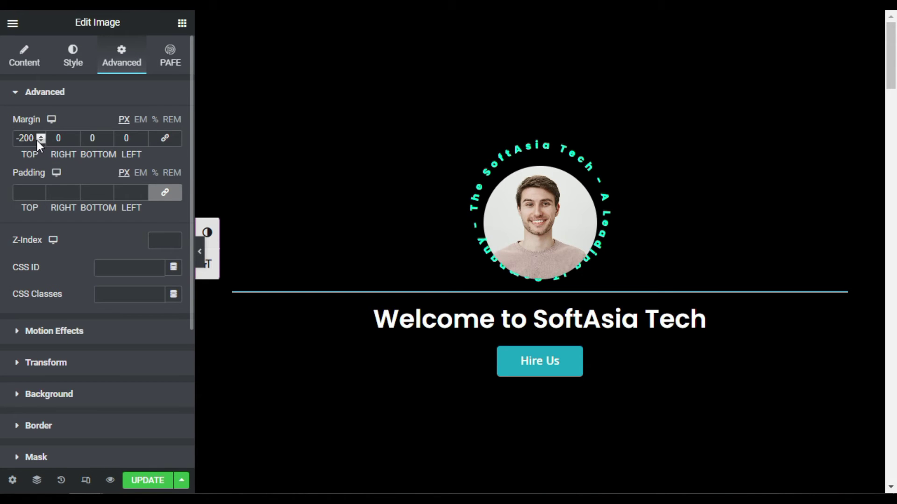
left_click_drag(36, 138, 38, 142)
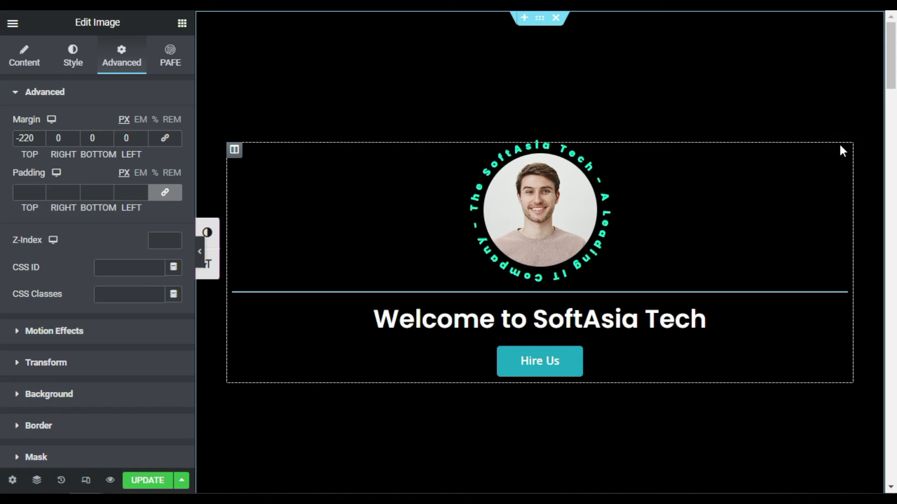
Paste rotate keyframes into the text path's Custom CSS for a 20s linear spin.
right_click(545, 142)
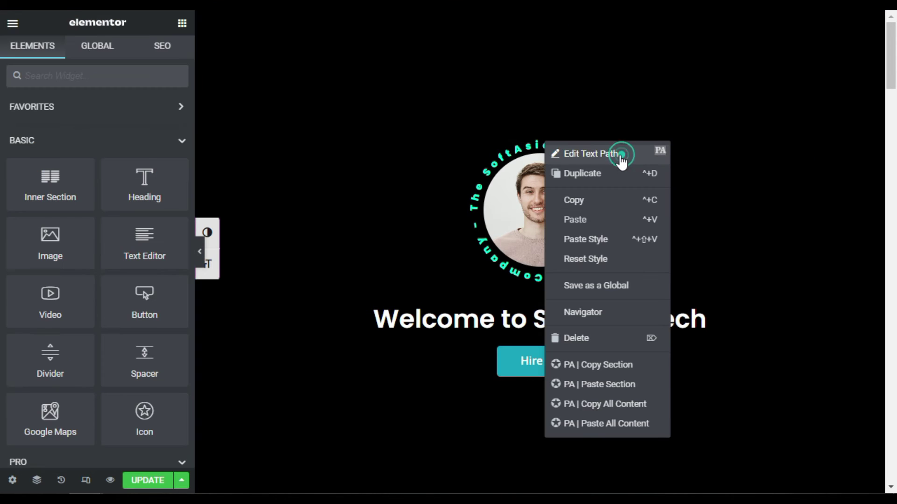
left_click(6, 252)
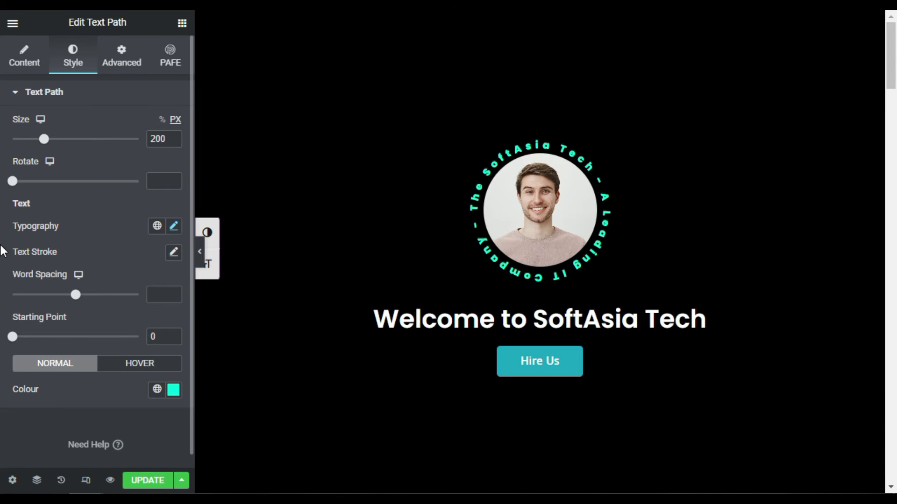
left_click(121, 51)
scroll(136, 280, "down", 4)
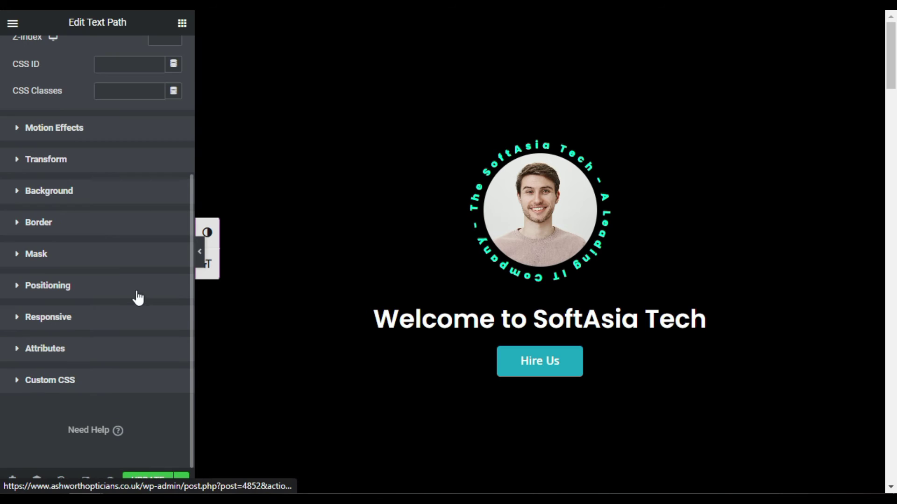
left_click(106, 387)
scroll(122, 383, "down", 5)
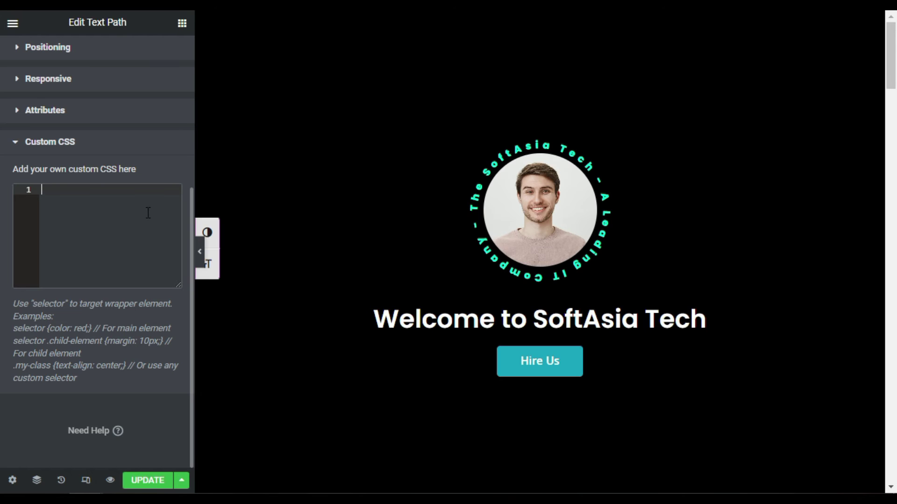
type("selector svg{     animation: rotate 20s linear infinite; } @-webkit-keyframes rotate {   0% {     transform: rotate(0deg);   }   100% {     transform: rotate(360deg);   } } @keyframes rotate {   0% {     transform: rotate(0deg);   }   100% {     transform: rotate(360deg);   } }")
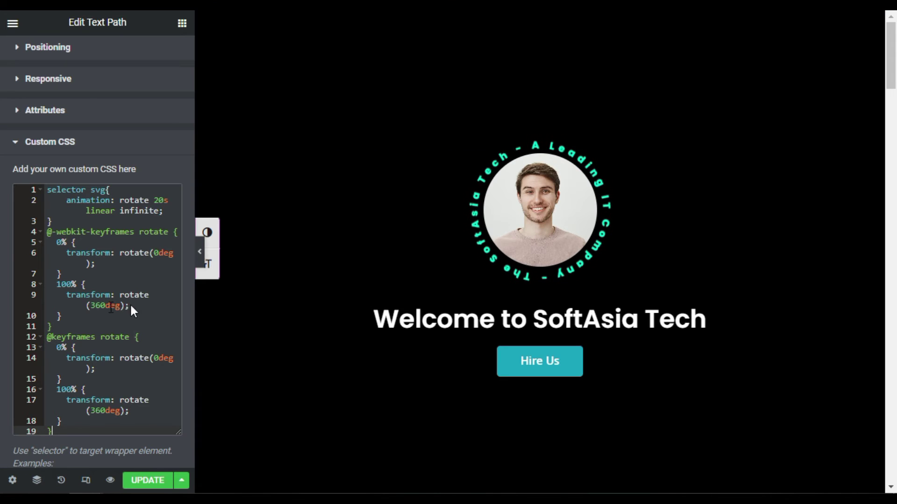
scroll(109, 139, "up", 3)
Set the portrait photo's top margin to -218 px and update the page.
left_click(594, 176)
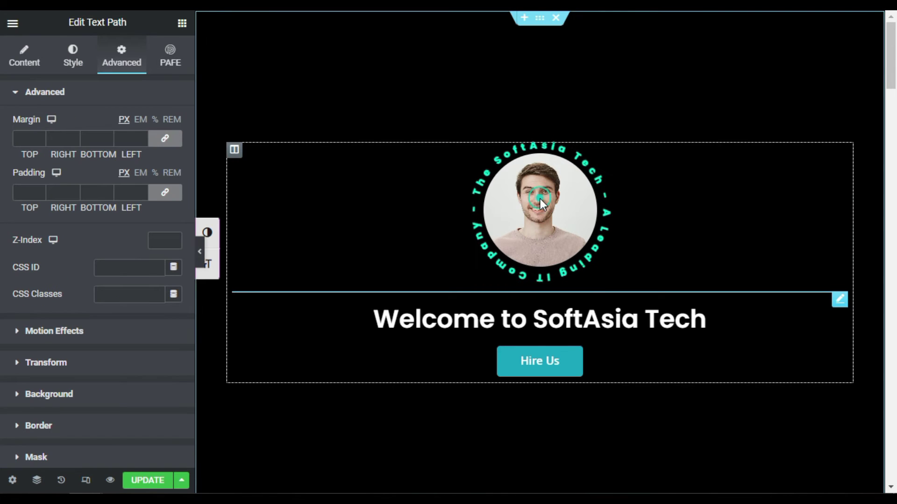
left_click(42, 134)
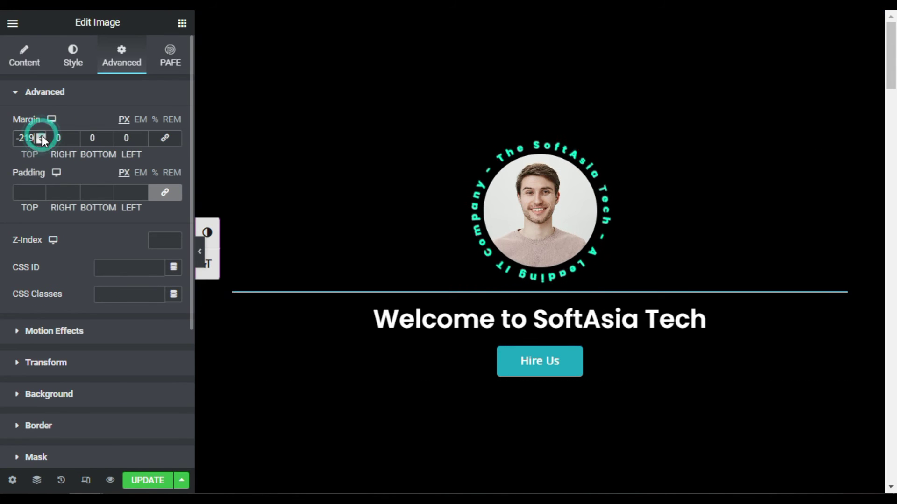
left_click(41, 135)
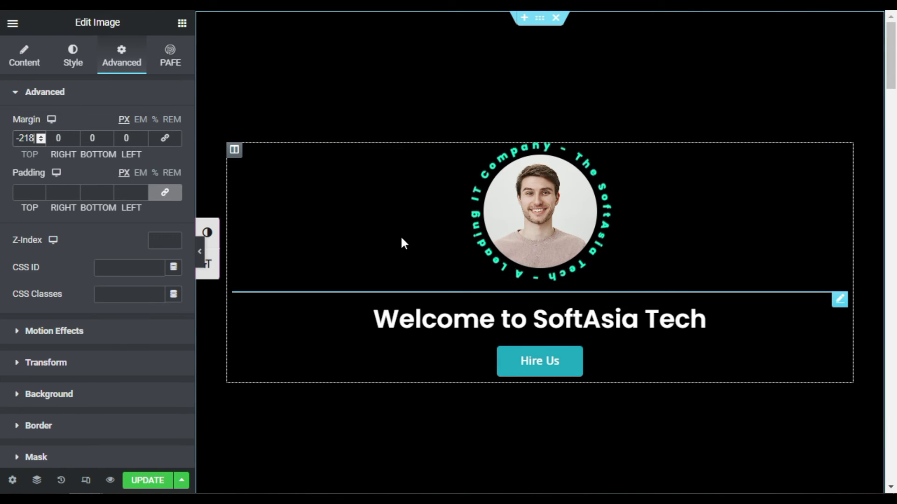
left_click(140, 483)
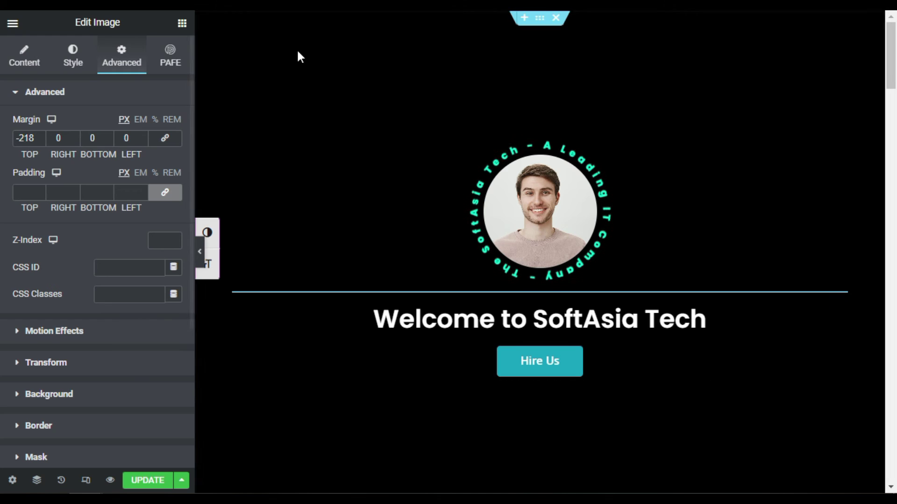
Shrink the circular text ring to a size of 200 px in the tablet layout.
left_click(87, 481)
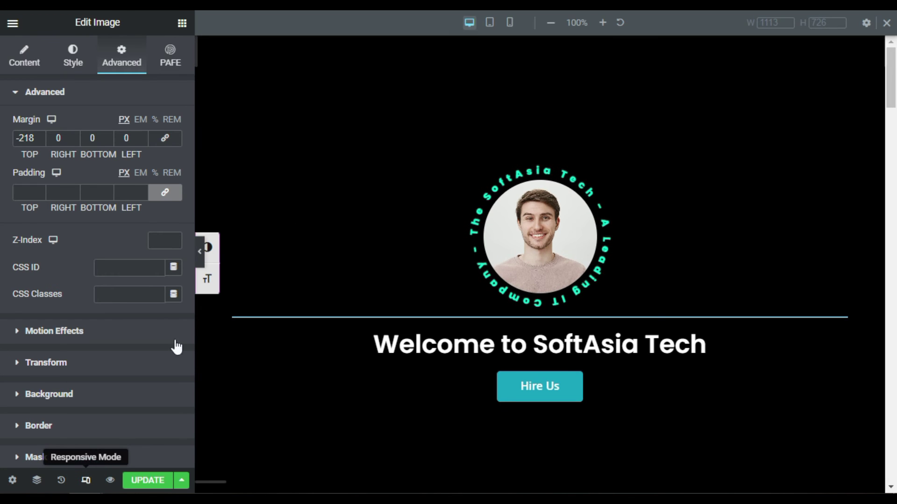
left_click(494, 24)
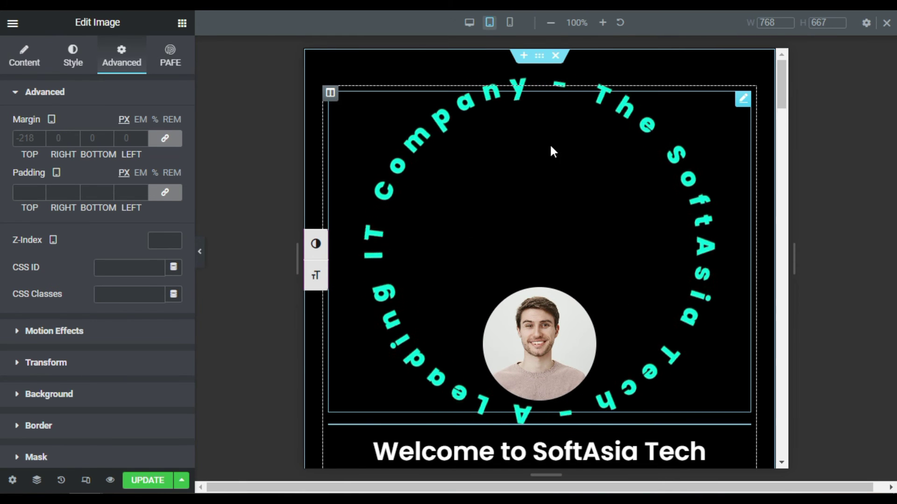
left_click(539, 57)
left_click(544, 100)
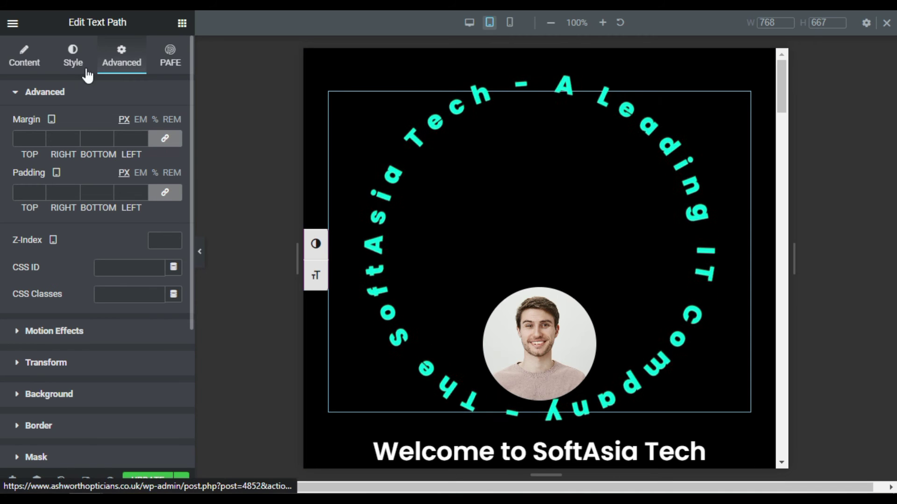
left_click(74, 57)
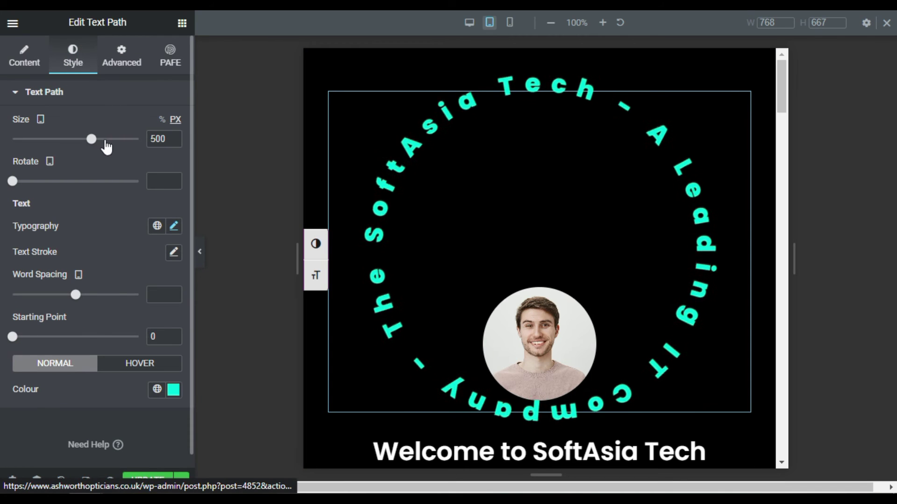
left_click_drag(90, 143, 47, 152)
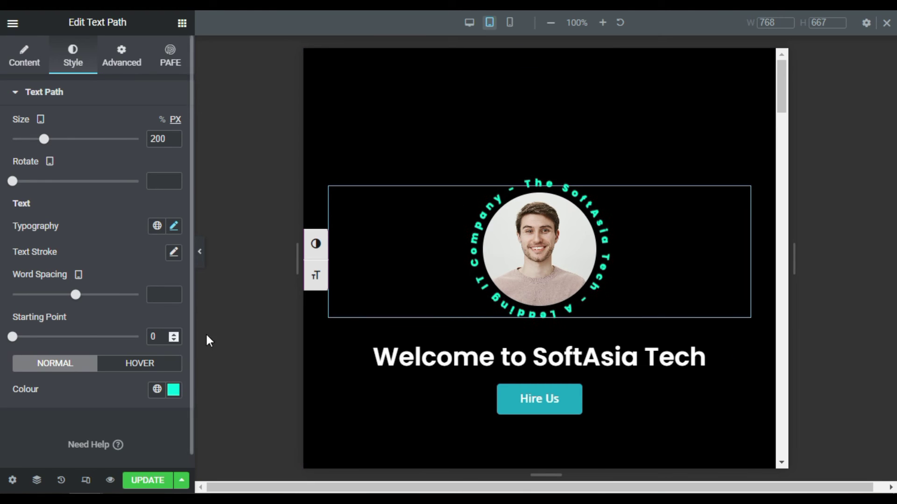
Shrink the circular text ring to a size of 200 px in the mobile layout.
scroll(417, 347, "down", 4)
scroll(414, 348, "down", 4)
scroll(413, 348, "up", 8)
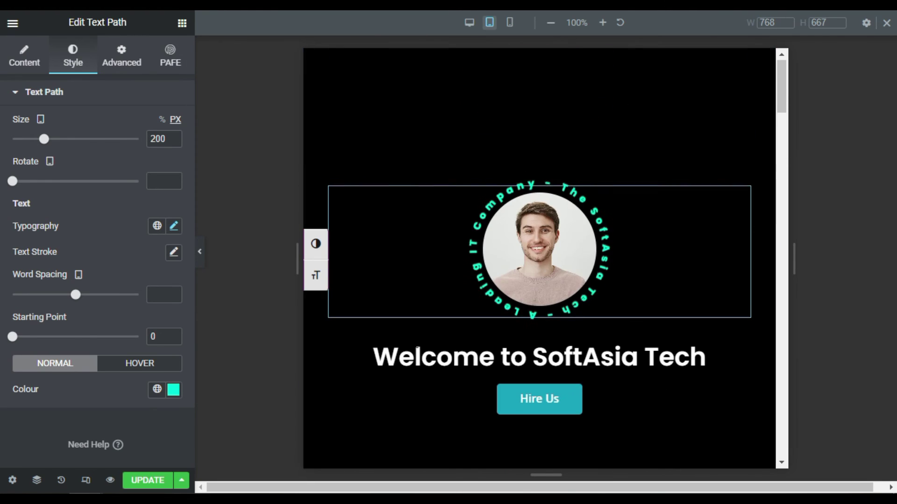
left_click(511, 24)
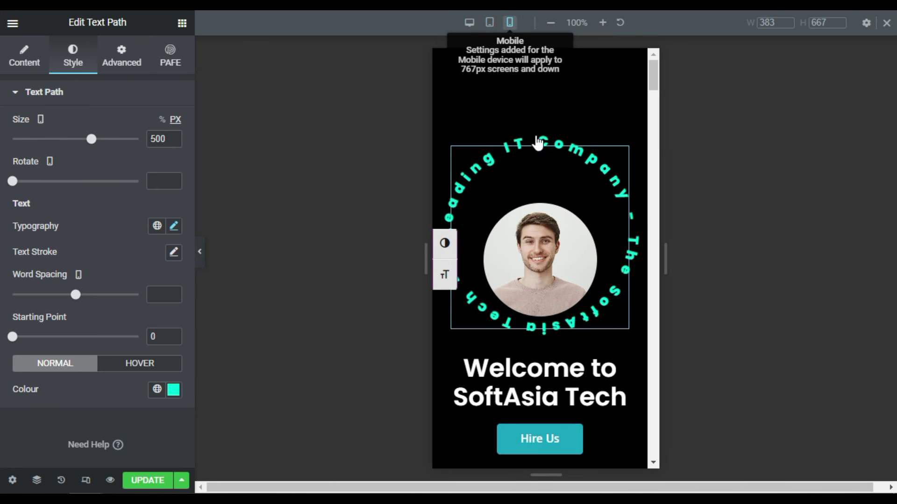
left_click_drag(97, 139, 45, 140)
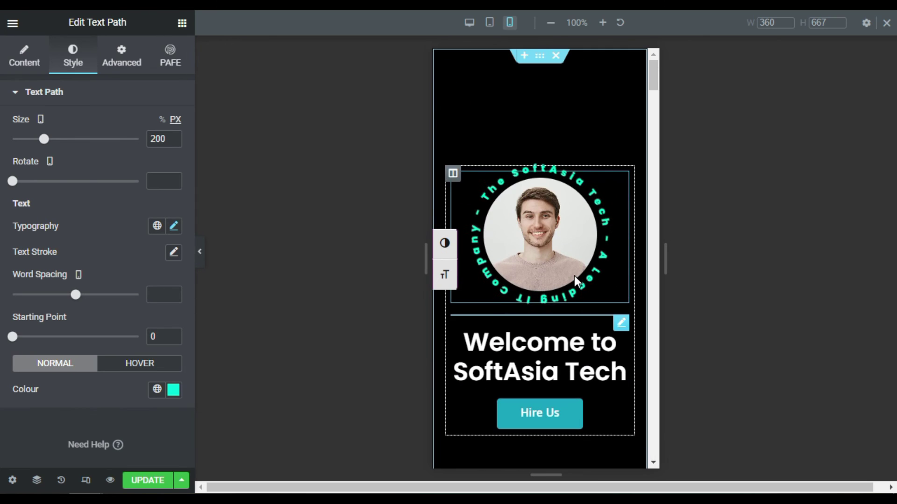
Give the hero section a 500 px mobile minimum height, then go back to desktop view.
left_click(540, 56)
left_click(544, 70)
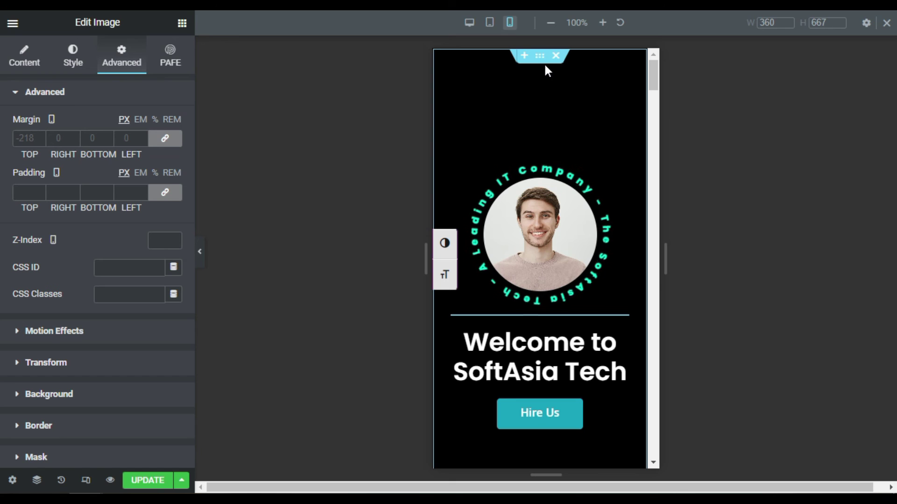
left_click(539, 57)
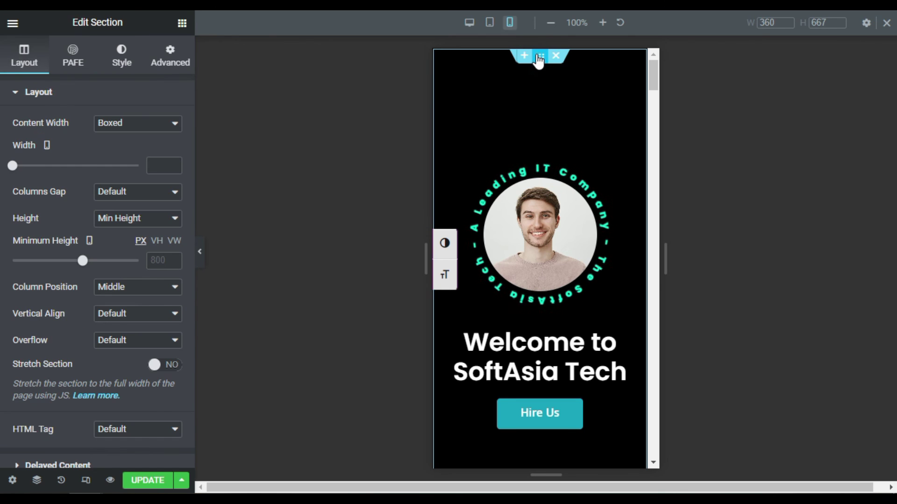
left_click(157, 261)
type("500")
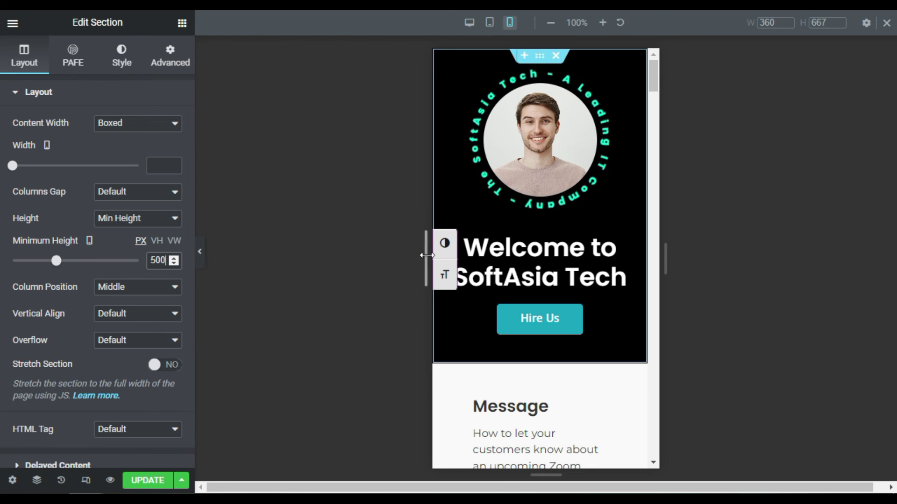
scroll(549, 232, "down", 1)
scroll(549, 232, "up", 1)
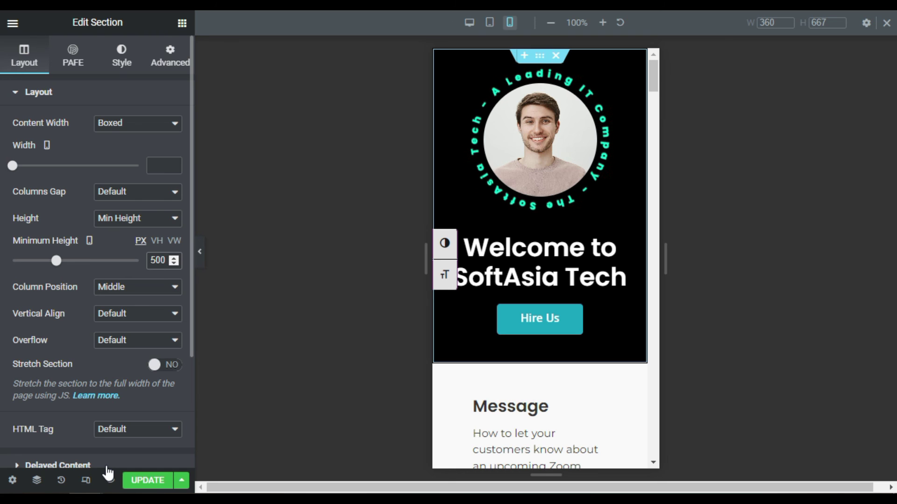
left_click(80, 481)
left_click(84, 480)
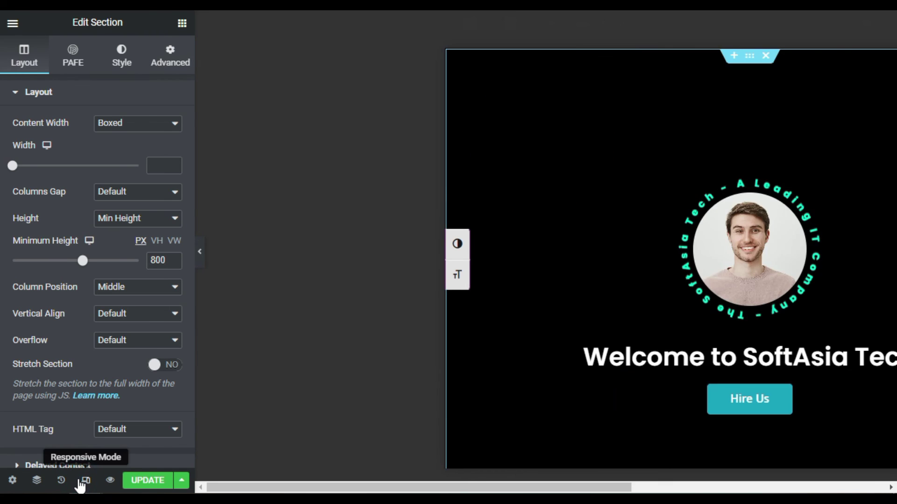